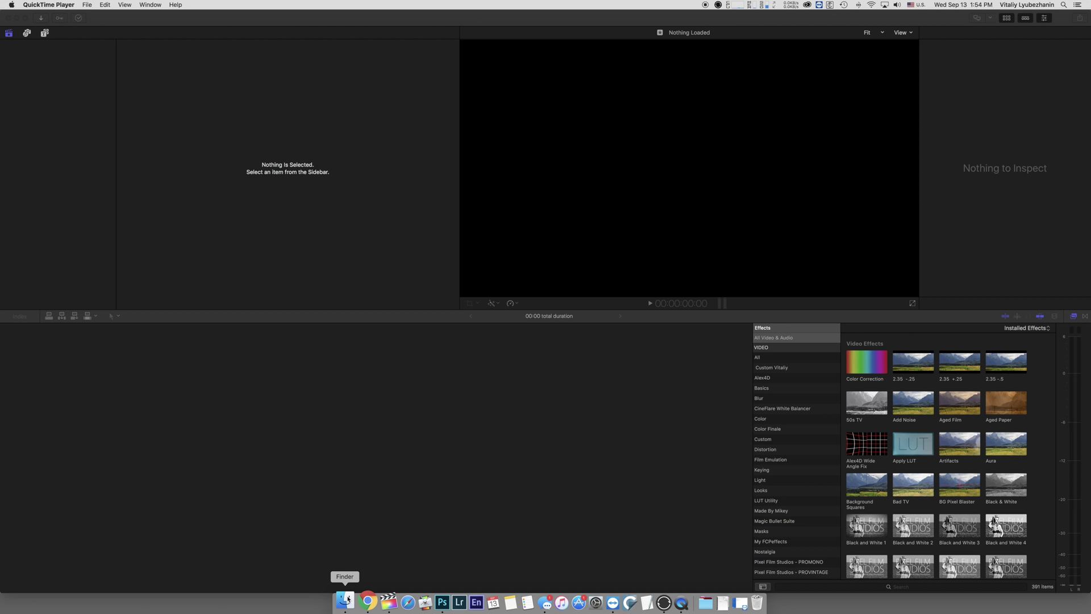
Step: Open the RECEPTION .fcpbundle library from the client folder on Promise in Final Cut Pro
click(347, 599)
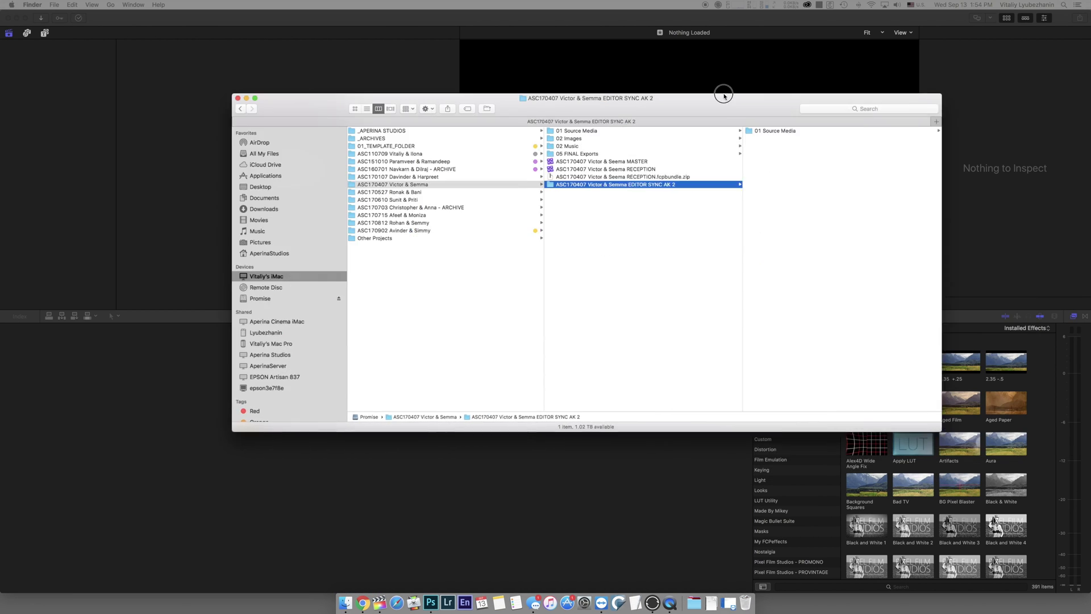
drag(724, 95, 712, 132)
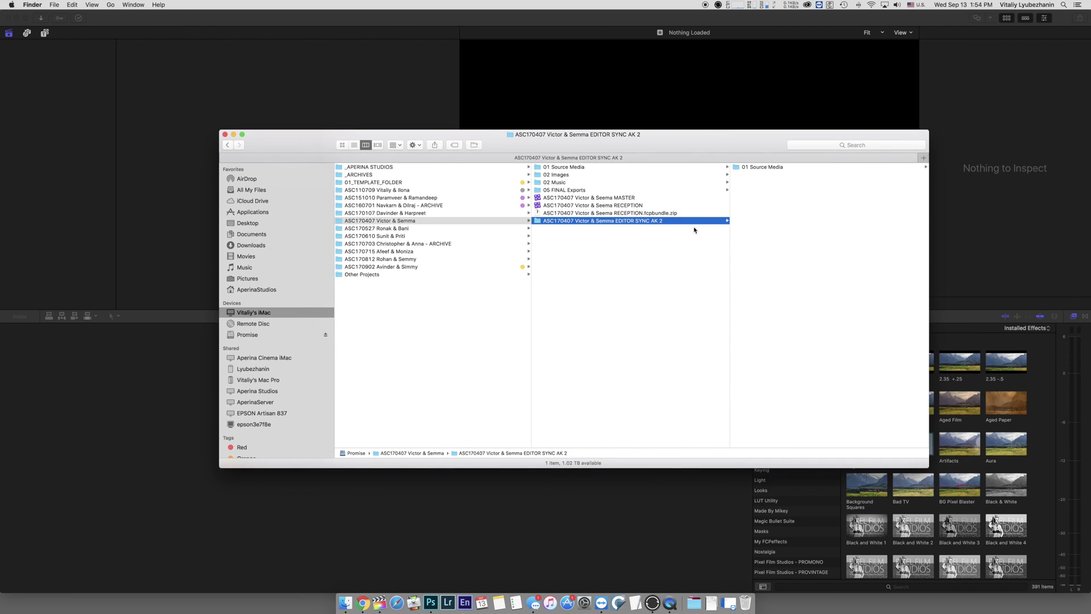
click(592, 214)
double_click(591, 205)
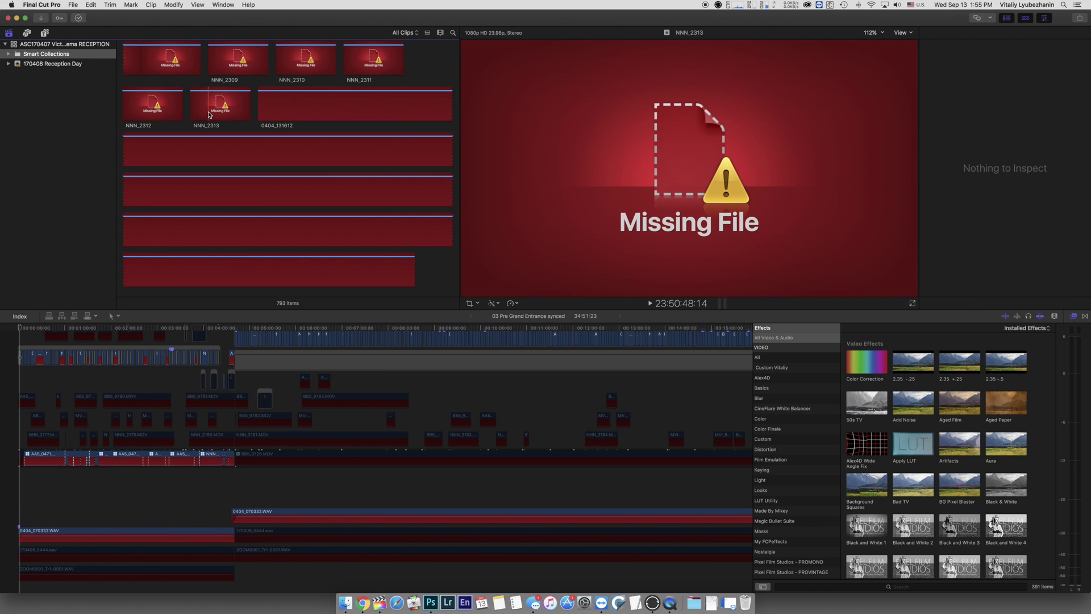
Step: Relink the reception library's missing files using Locate All on the 170408 Reception Day folder
click(50, 44)
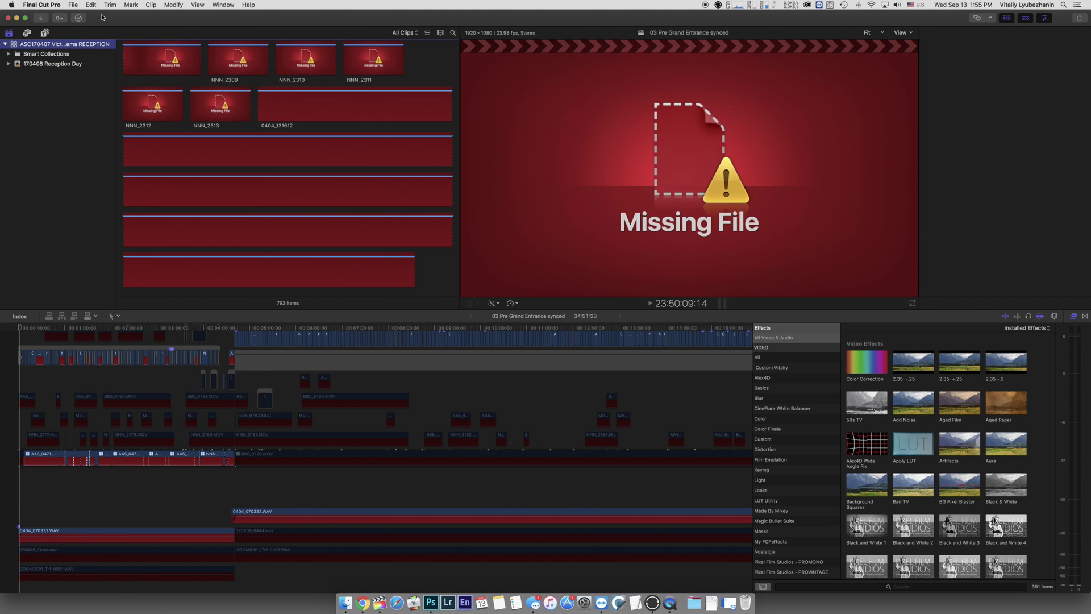
click(73, 6)
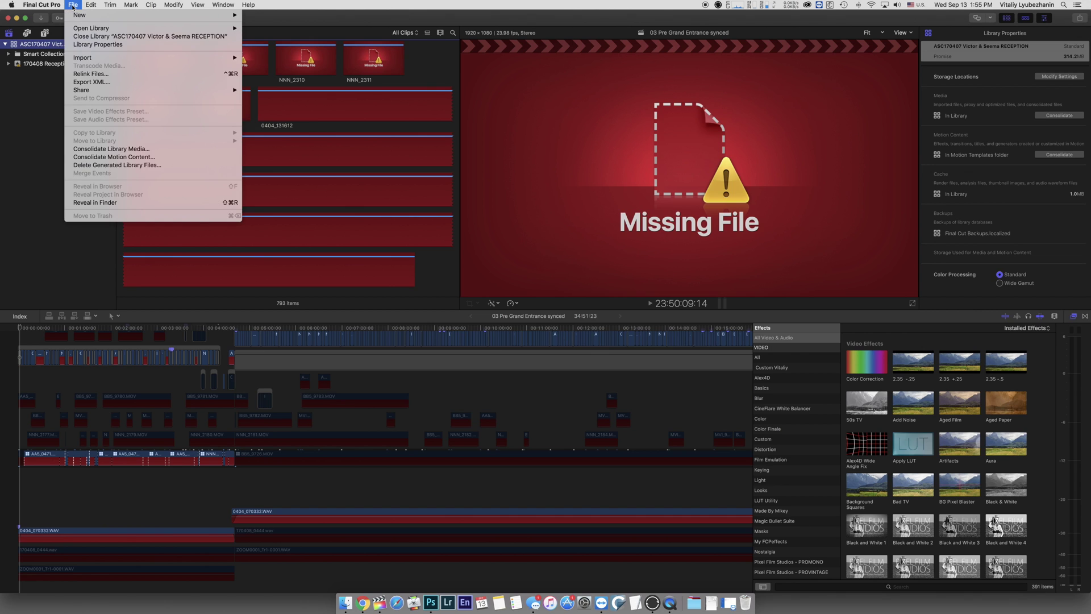
click(88, 74)
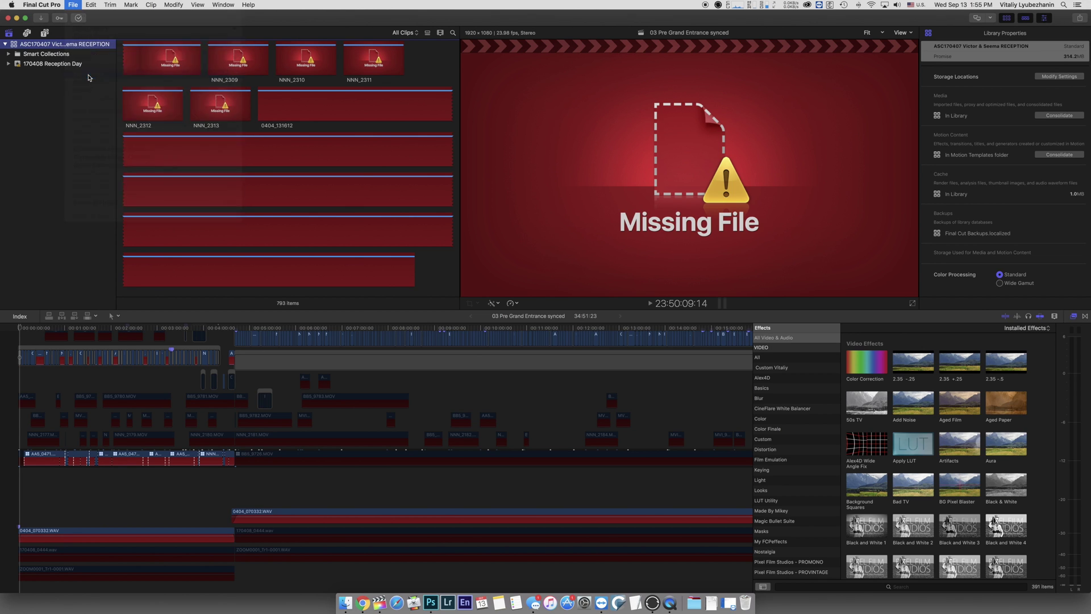
click(552, 286)
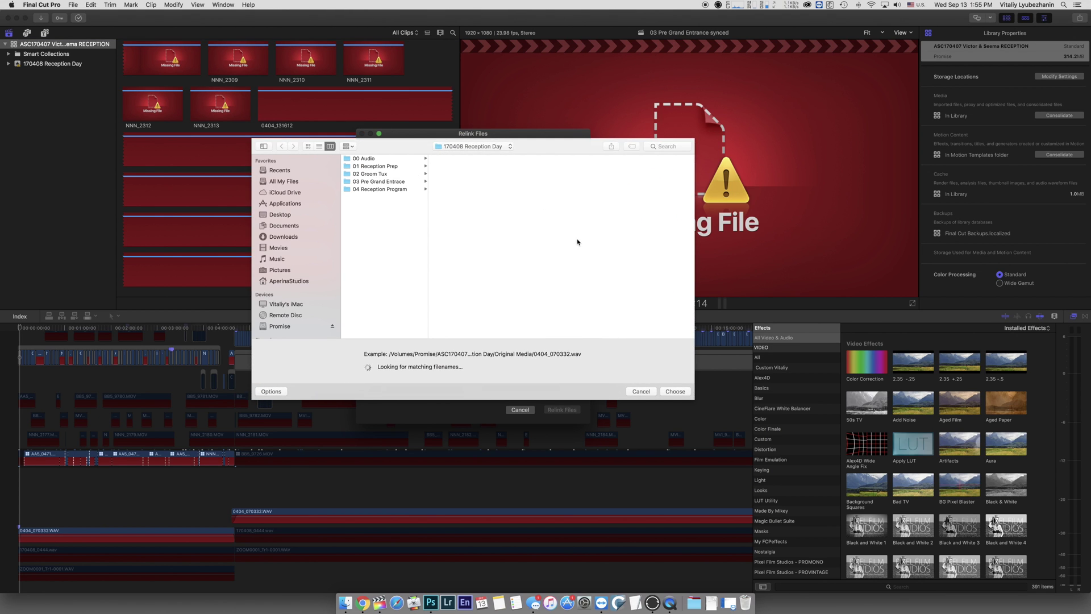
click(678, 392)
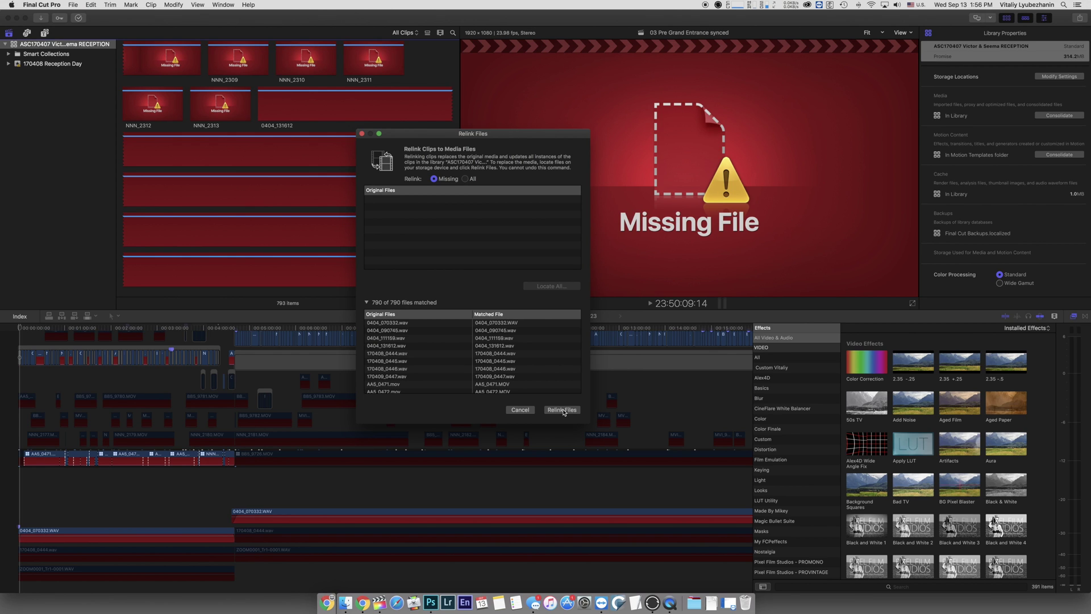
Step: Relink all 790 matched files, ignore the crash report, and reopen the reception library
click(563, 411)
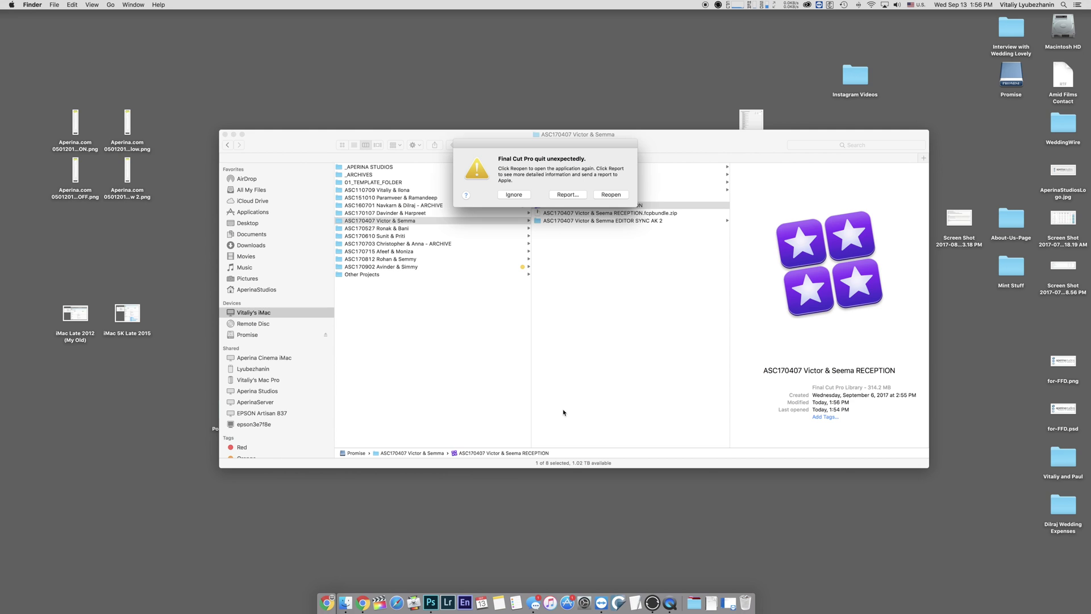
click(514, 195)
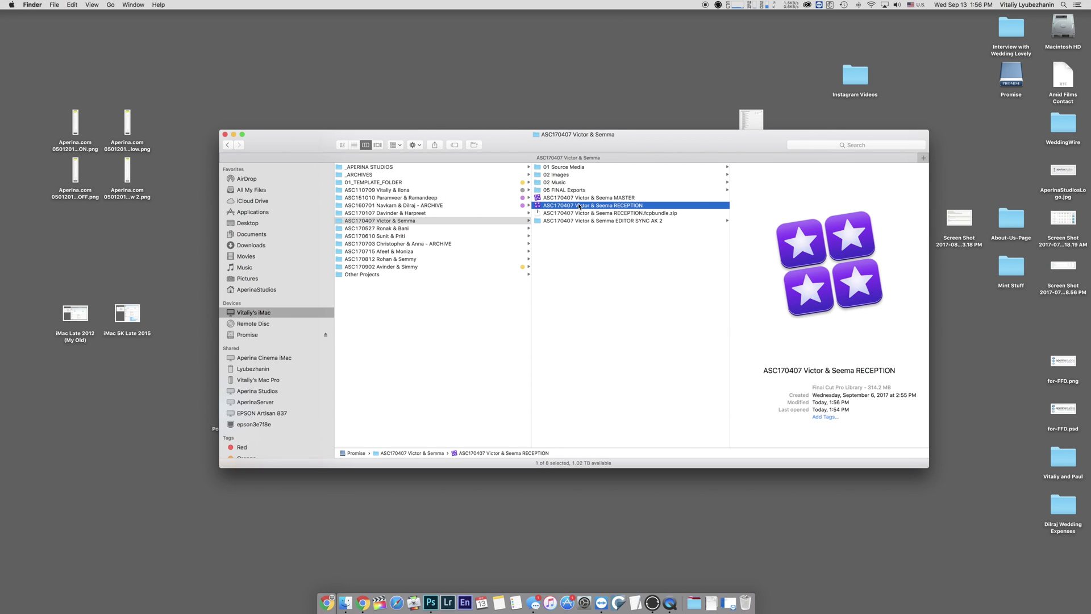
double_click(598, 206)
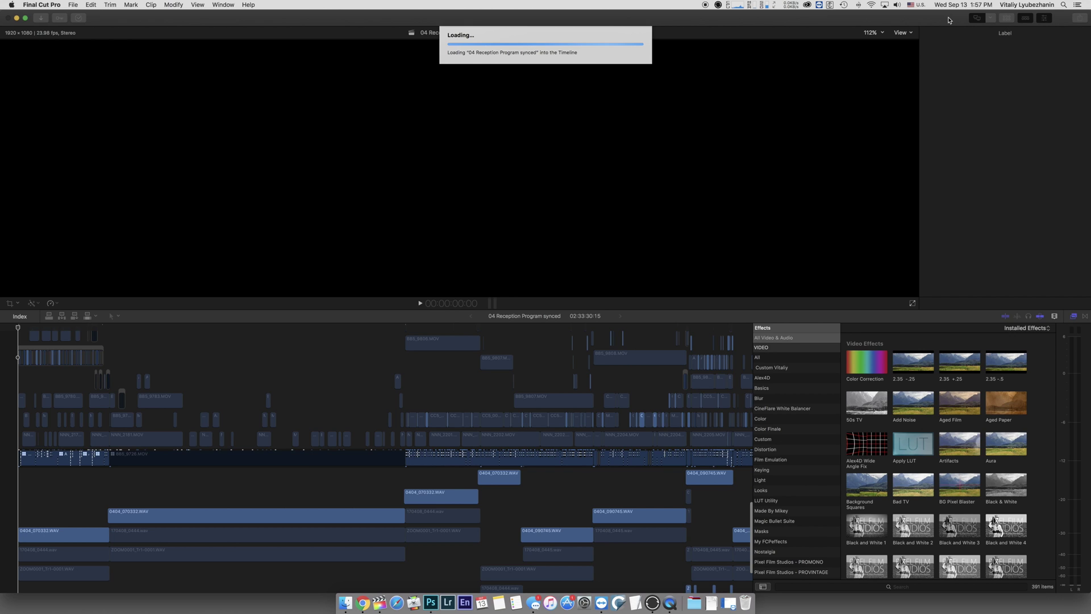
Step: Force quit the unresponsive Final Cut Pro
key(super+alt+Escape)
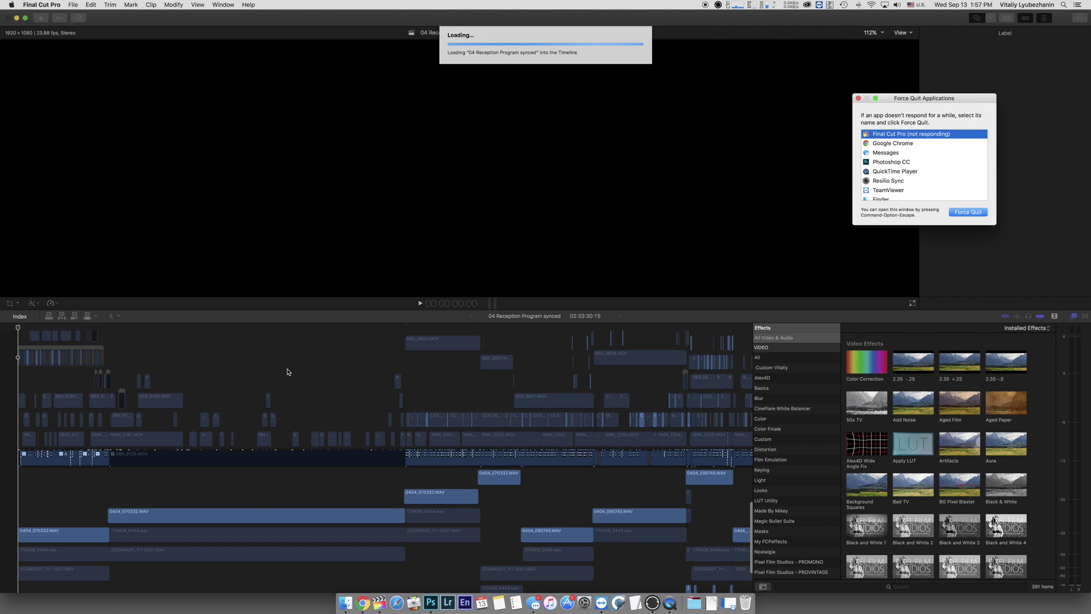
click(968, 212)
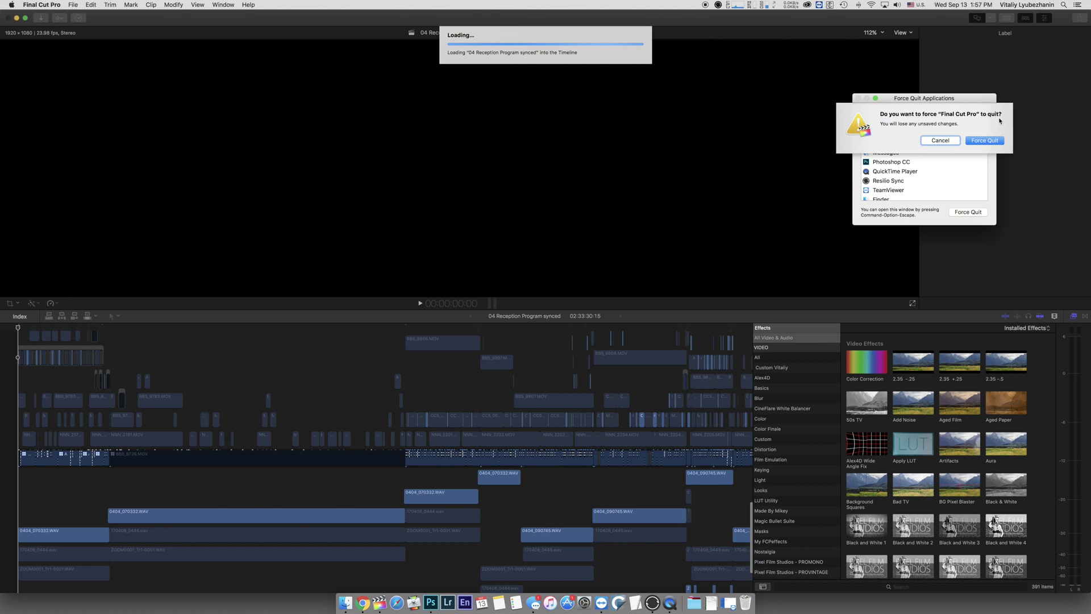
click(986, 141)
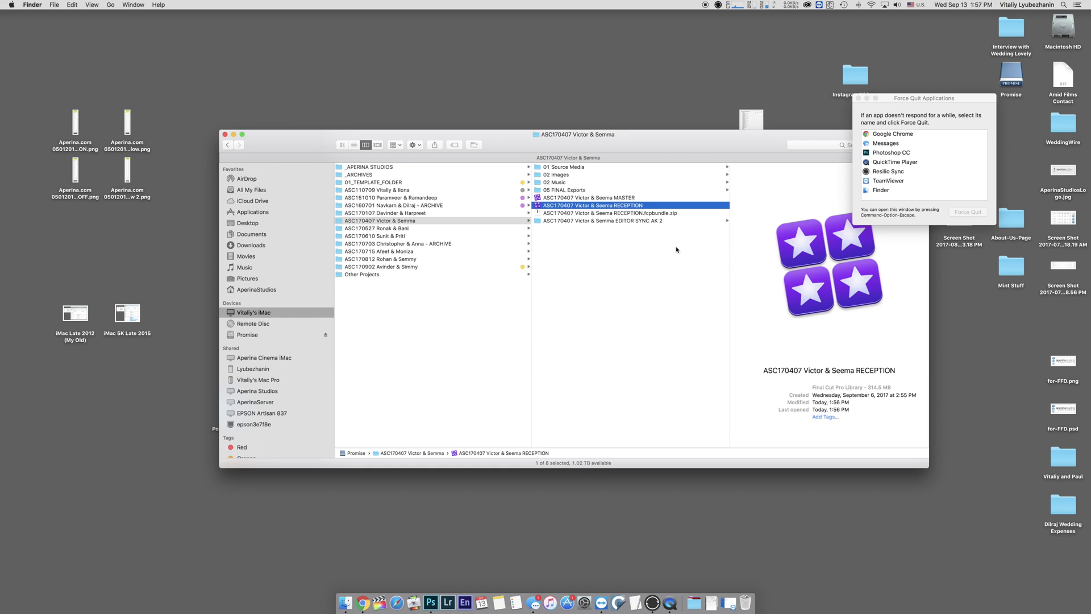
Step: Move the broken RECEPTION library to Trash and expand the zipped library backup
click(544, 206)
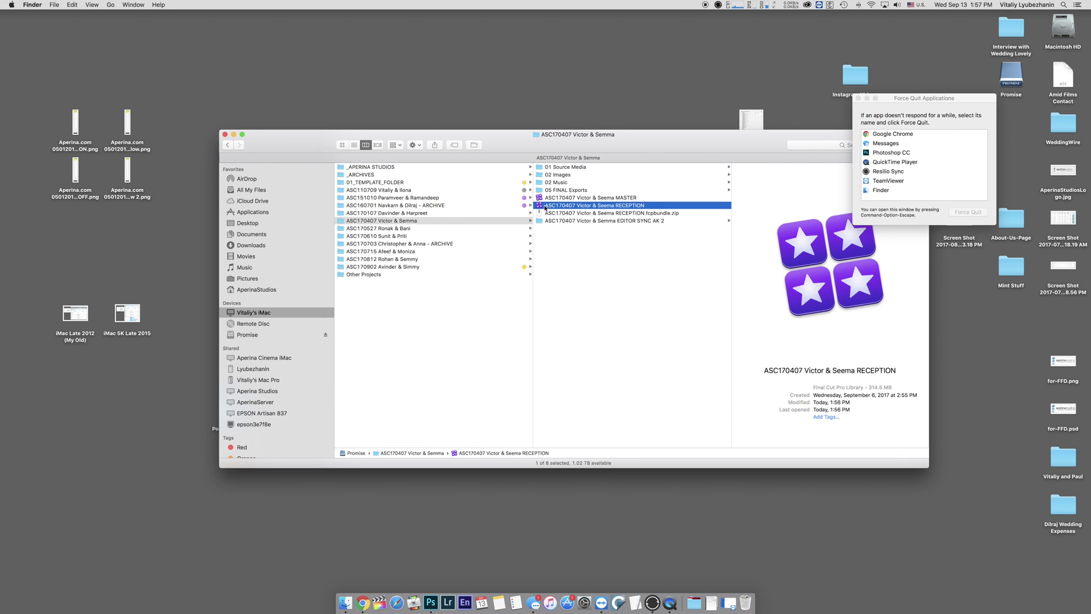
key(super+BackSpace)
double_click(541, 206)
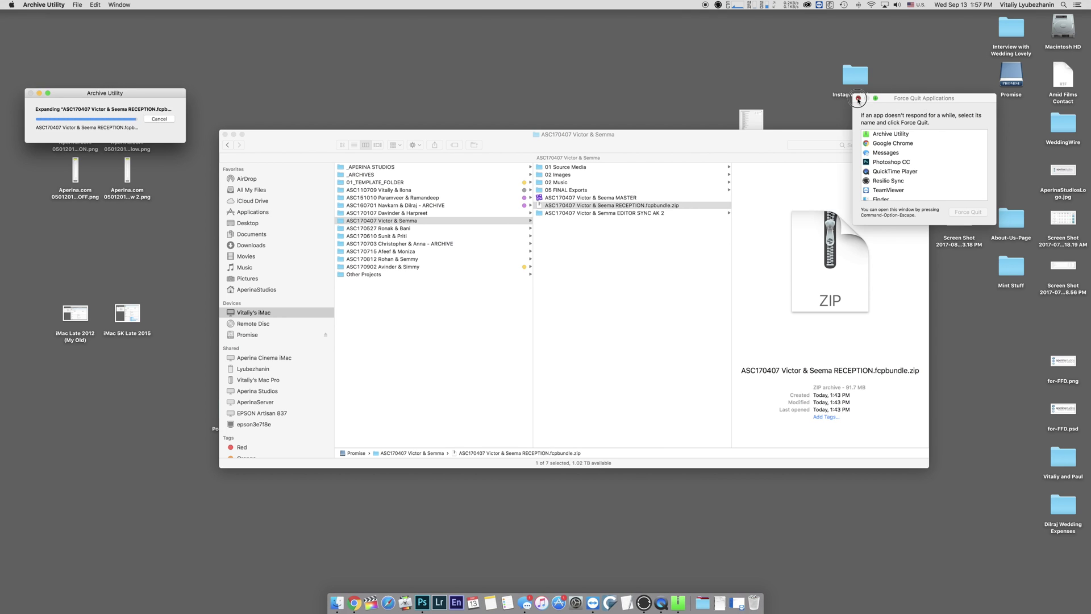
Step: Open the restored RECEPTION library in Final Cut Pro
click(540, 207)
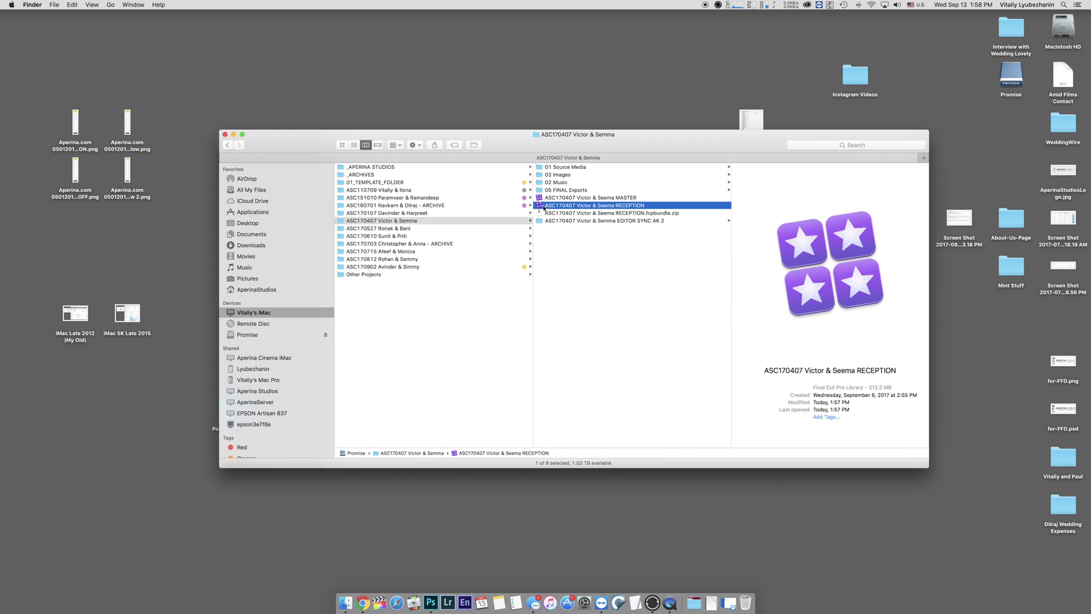
double_click(540, 207)
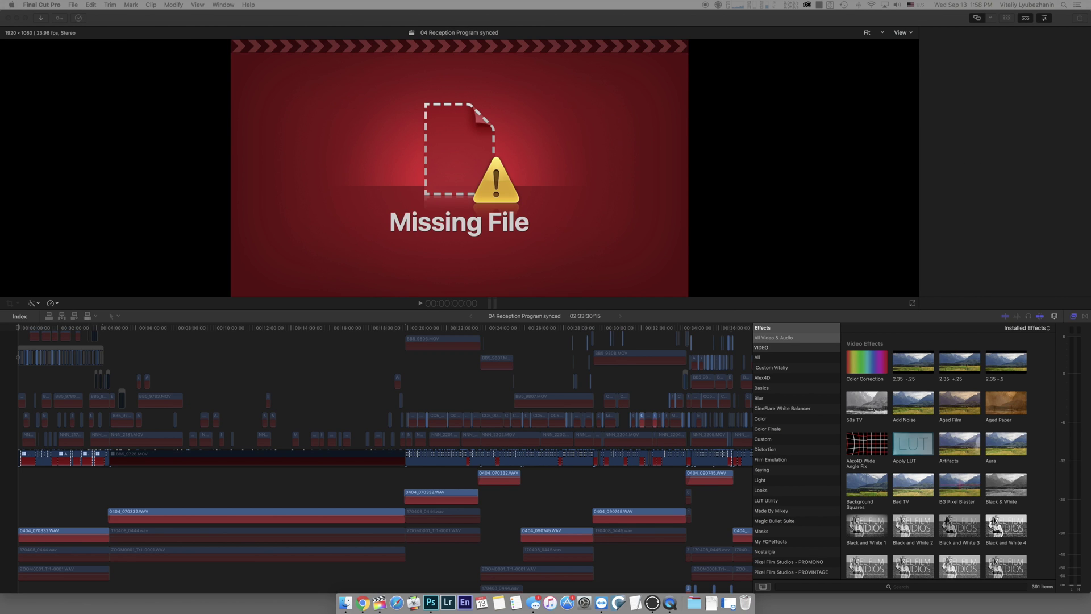
Step: Zoom the timeline and park the playhead at the end of the clips
click(331, 330)
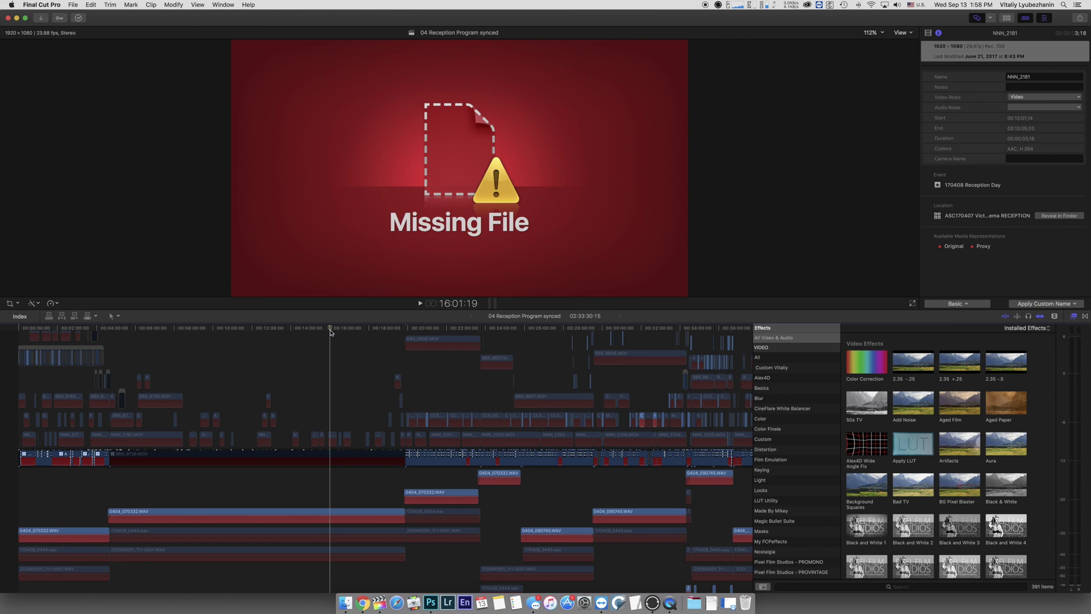
key(super+equal)
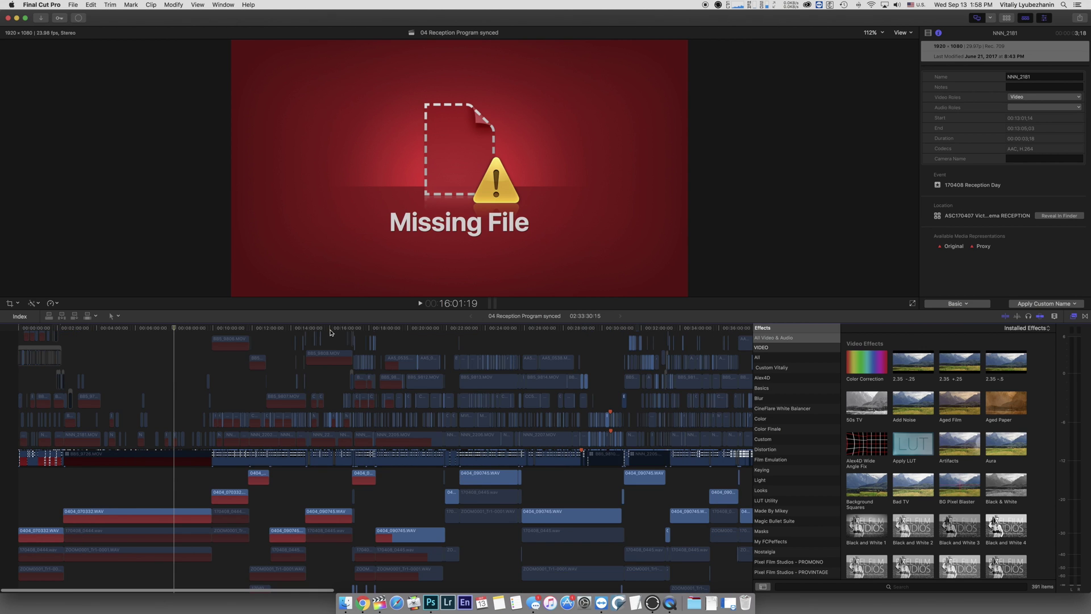
key(super+minus)
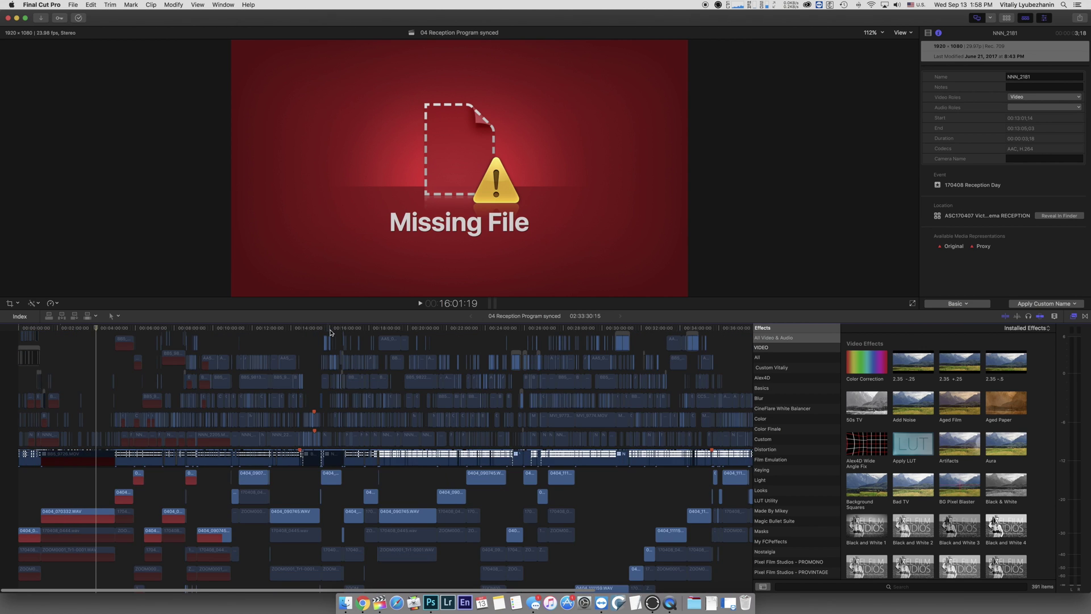
key(super+minus)
key(super+minus)
click(215, 329)
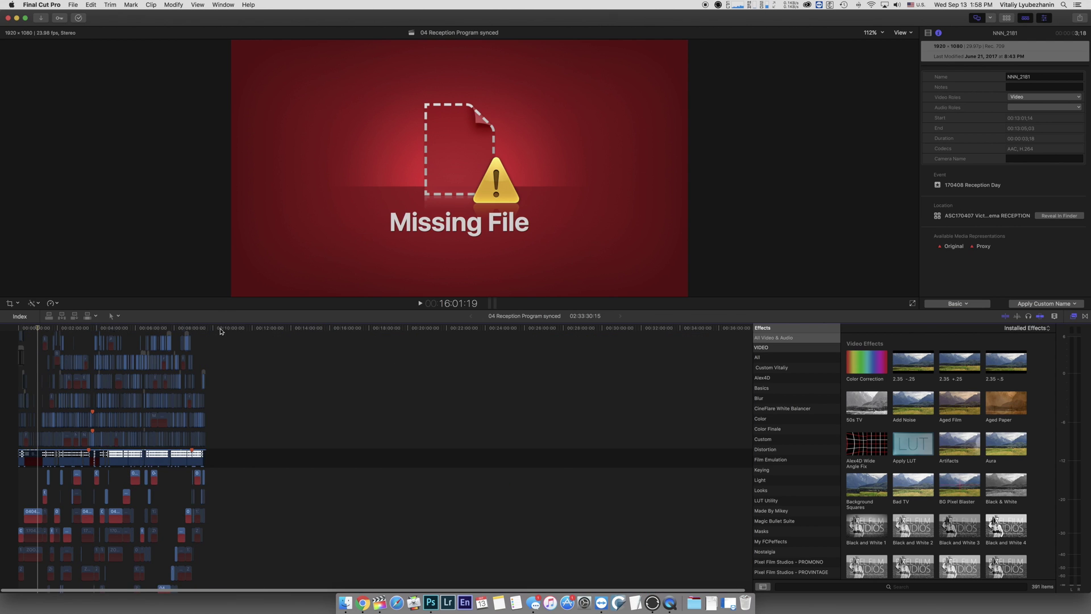
drag(215, 332, 206, 332)
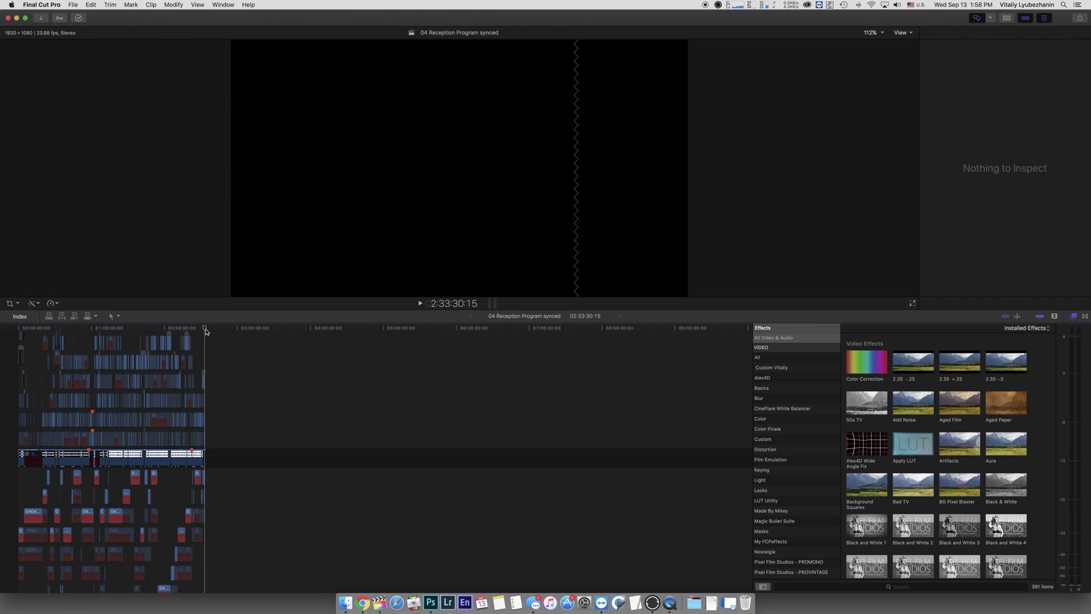
key(super+equal)
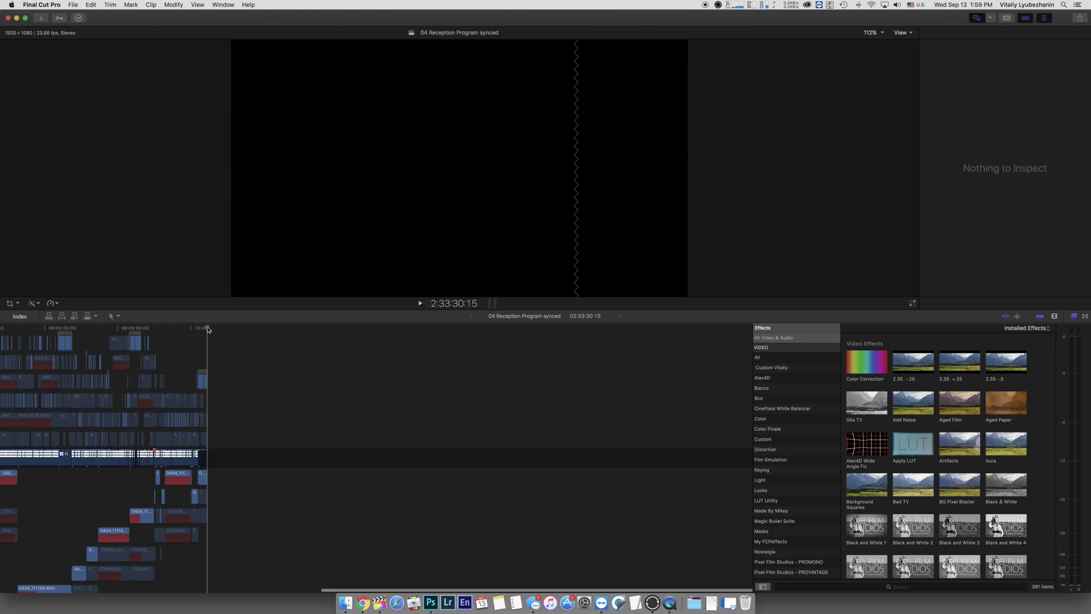
key(super+equal)
key(shift+z)
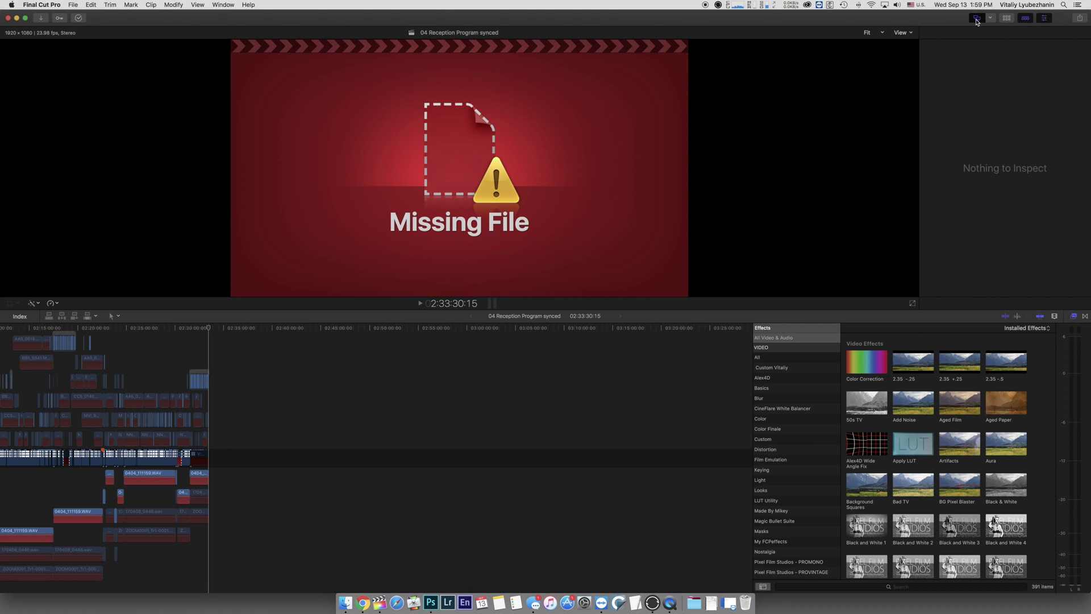
Step: Show the clip browser with the 170408 Reception Day event's 793 missing clips
key(ctrl+super+1)
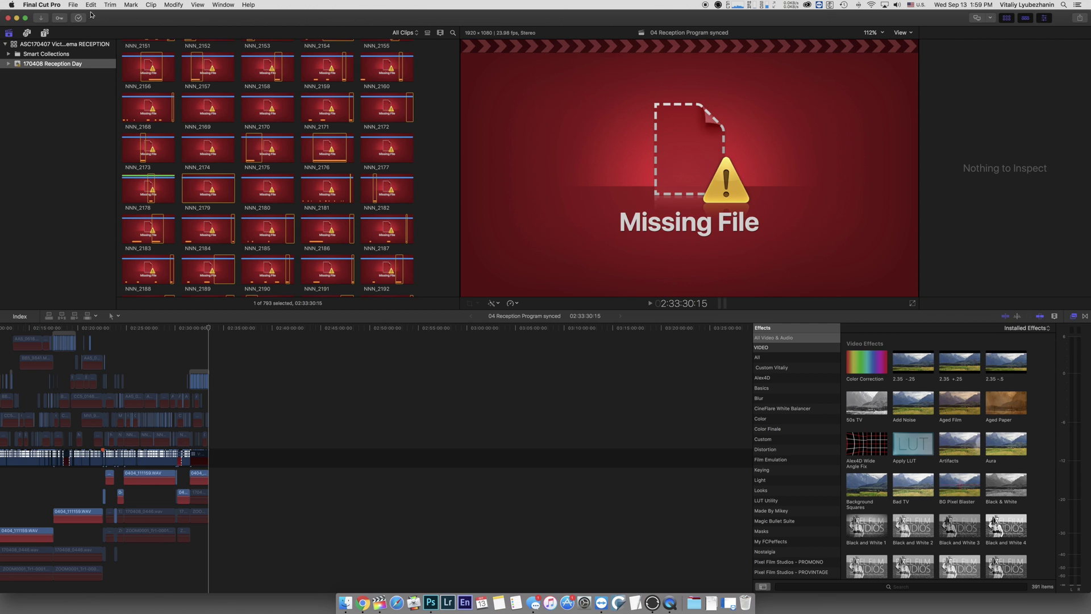
click(73, 5)
mouse_move(80, 19)
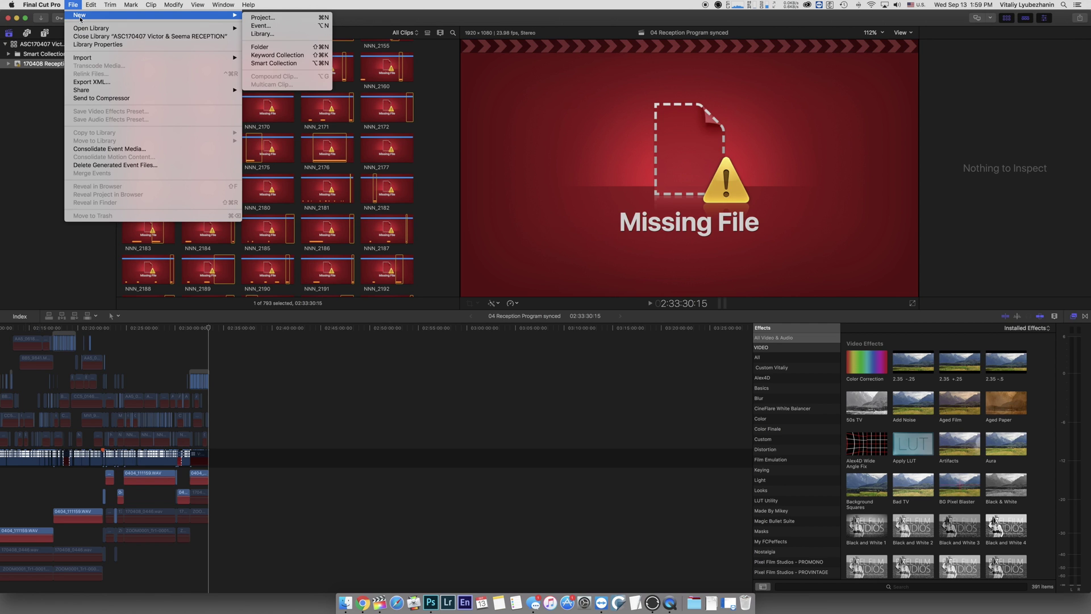
Step: Save a new library named after the original reception library with ' V2' appended
click(263, 34)
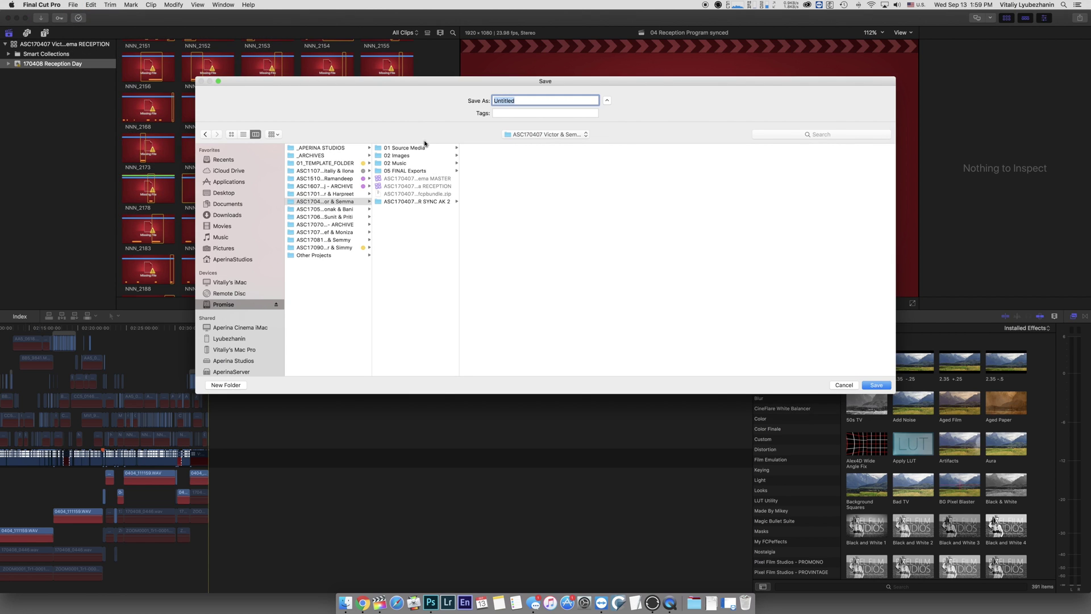
text(ASC170407 Victor & Seema RECEPTION)
drag(580, 103, 640, 105)
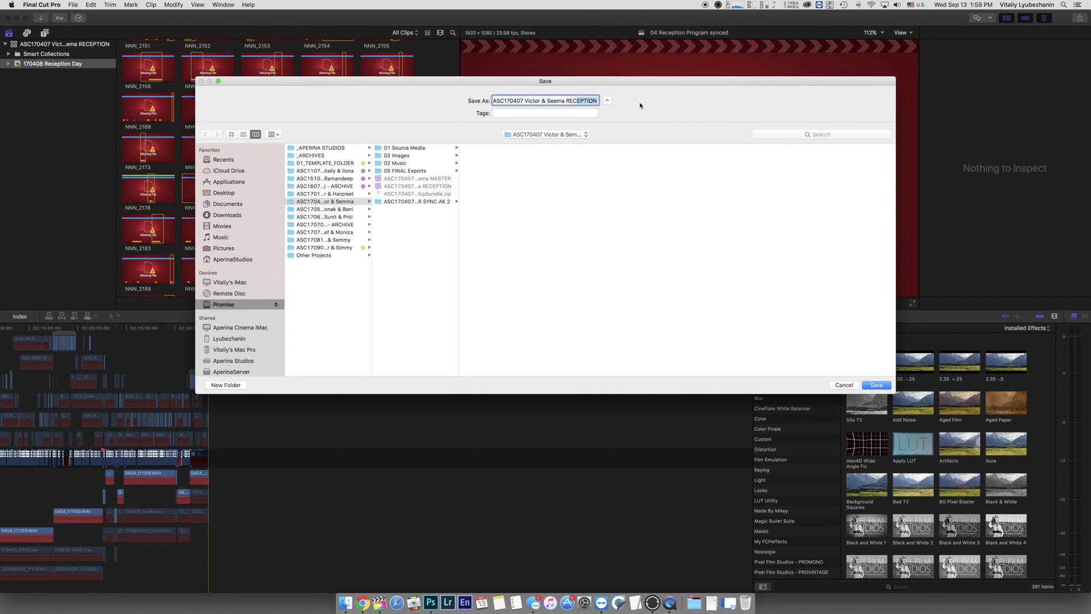
key(Right)
text(V2)
click(876, 386)
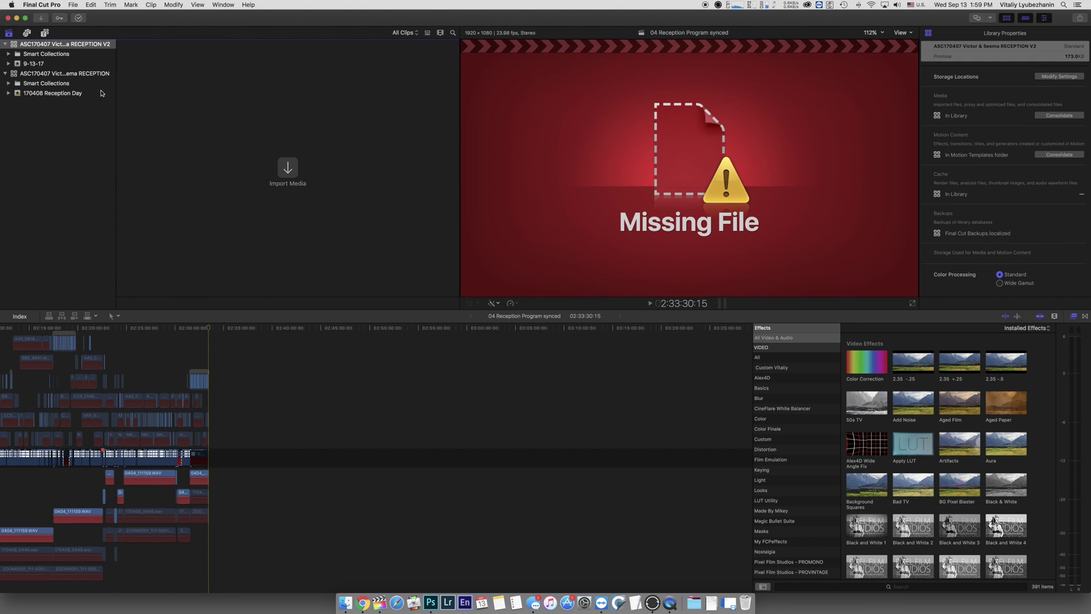
Step: Select and copy all 4155 items in the 04 Reception Program synced timeline
click(265, 397)
key(super+a)
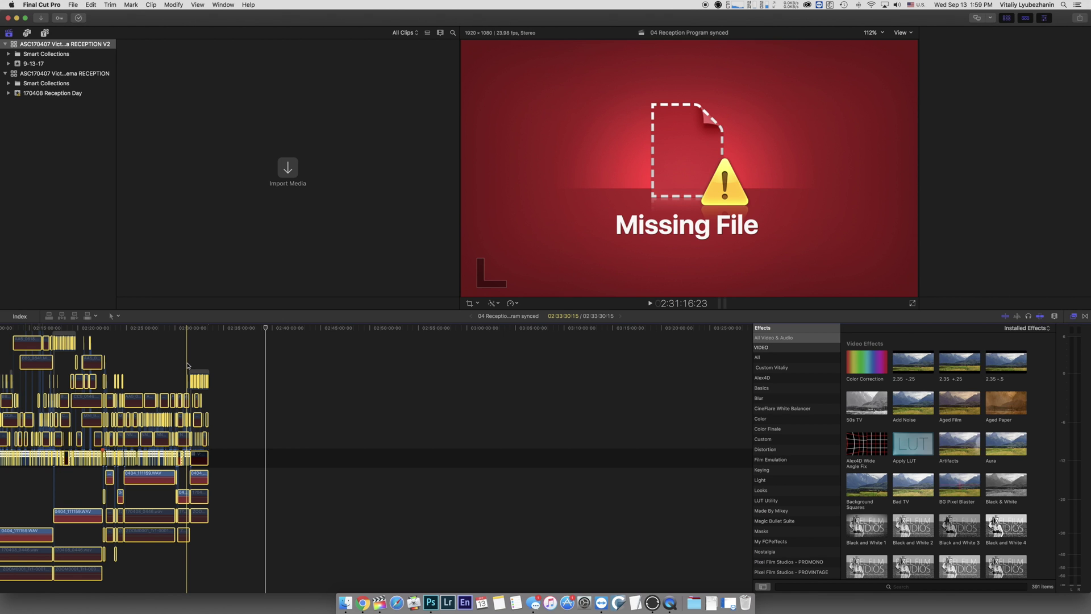
key(super+4)
key(super+c)
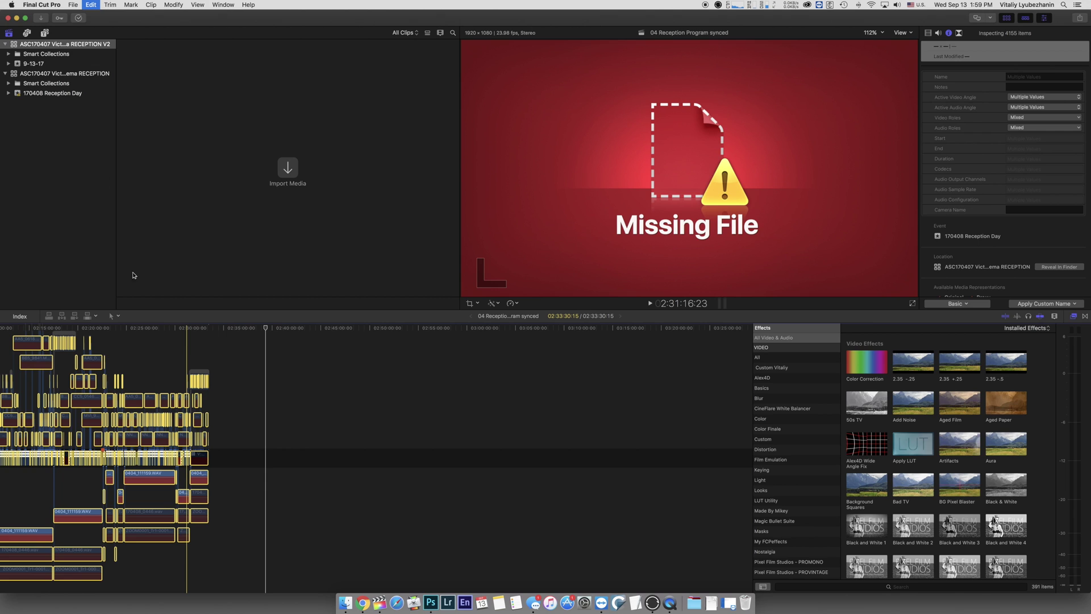
Step: Create an empty project named 'Reception V2' in the V2 library's 9-13-17 event
click(34, 63)
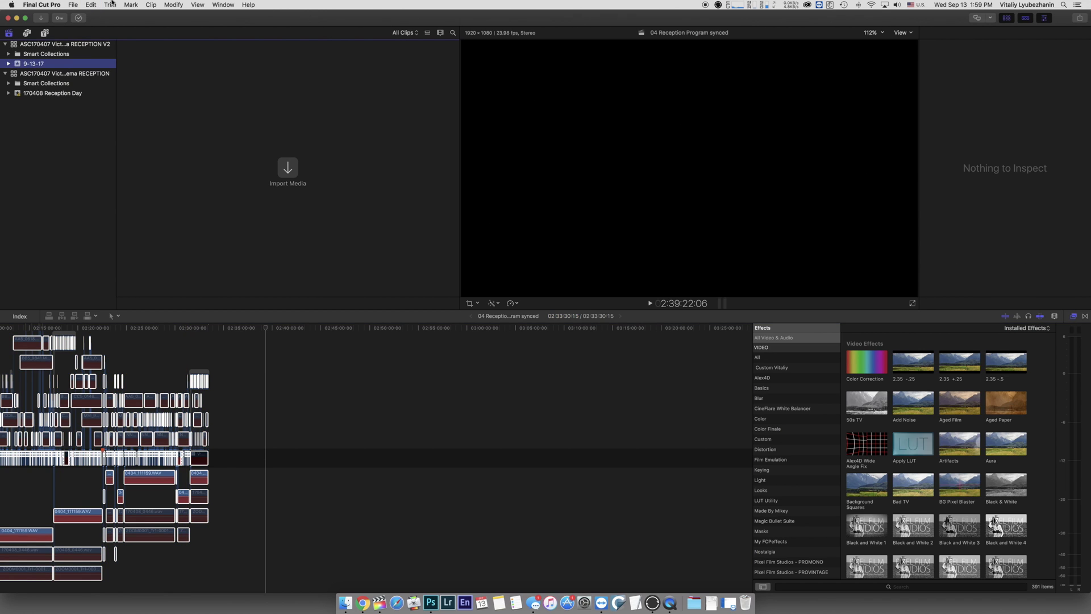
click(76, 7)
mouse_move(114, 17)
click(272, 18)
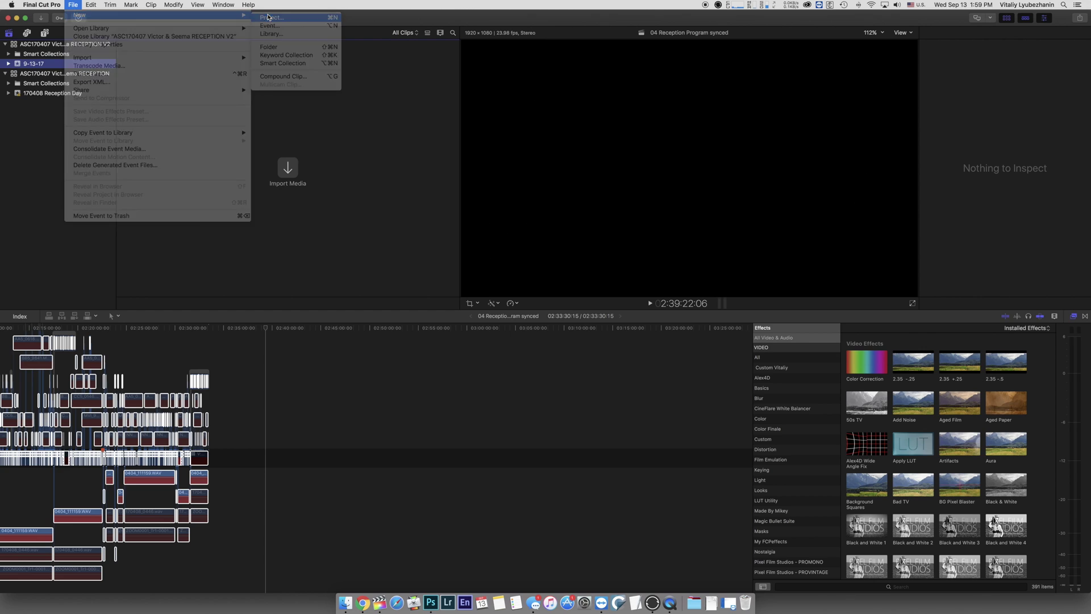
text(Recepti)
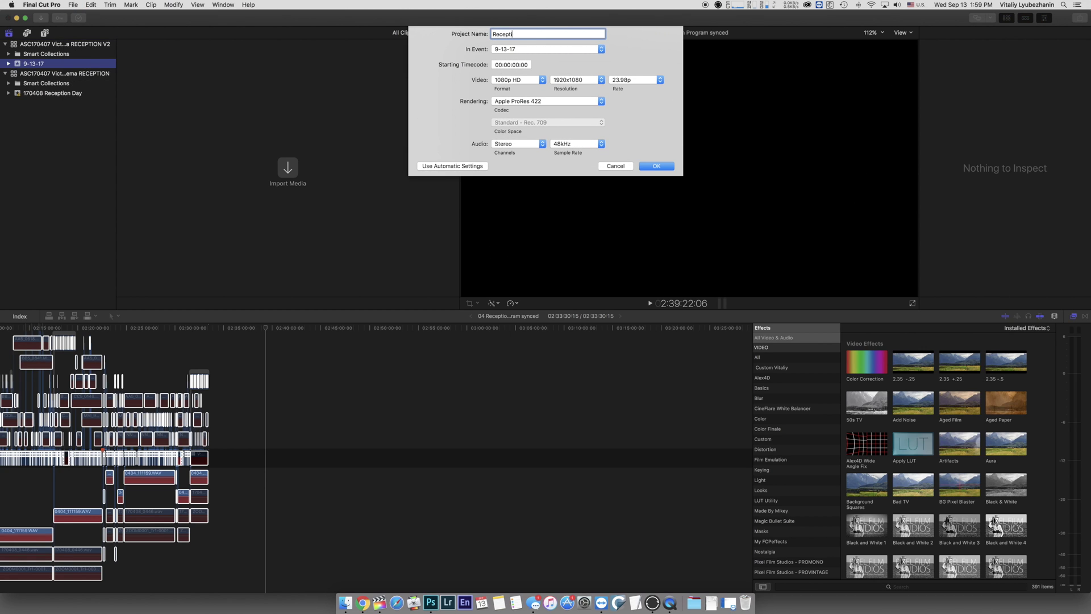
text(on V2)
click(649, 166)
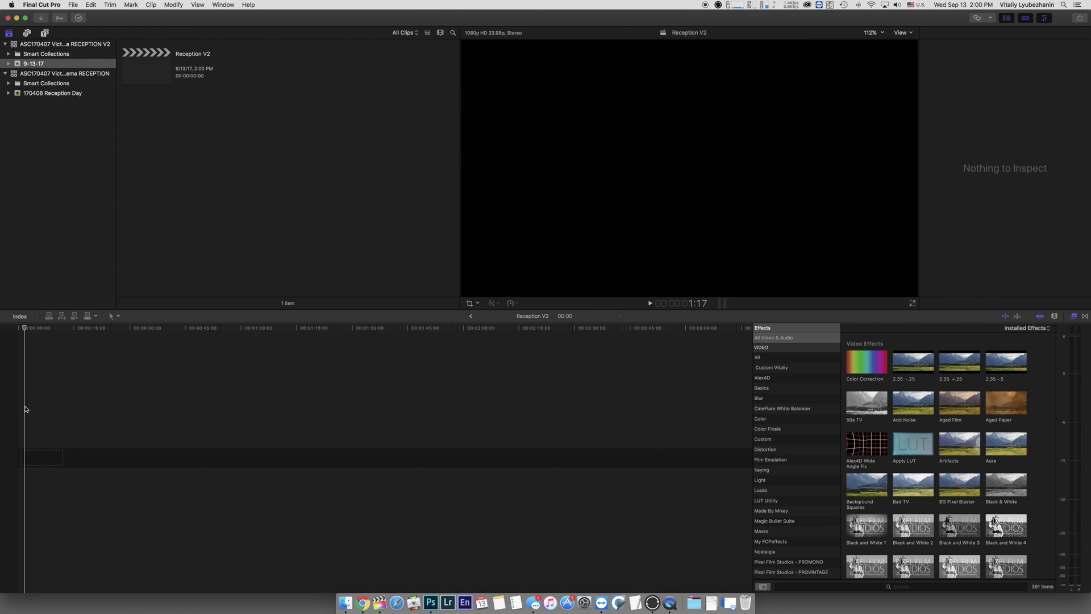
Step: Paste the copied reception edit into Reception V2, accepting media copy between libraries
key(super+v)
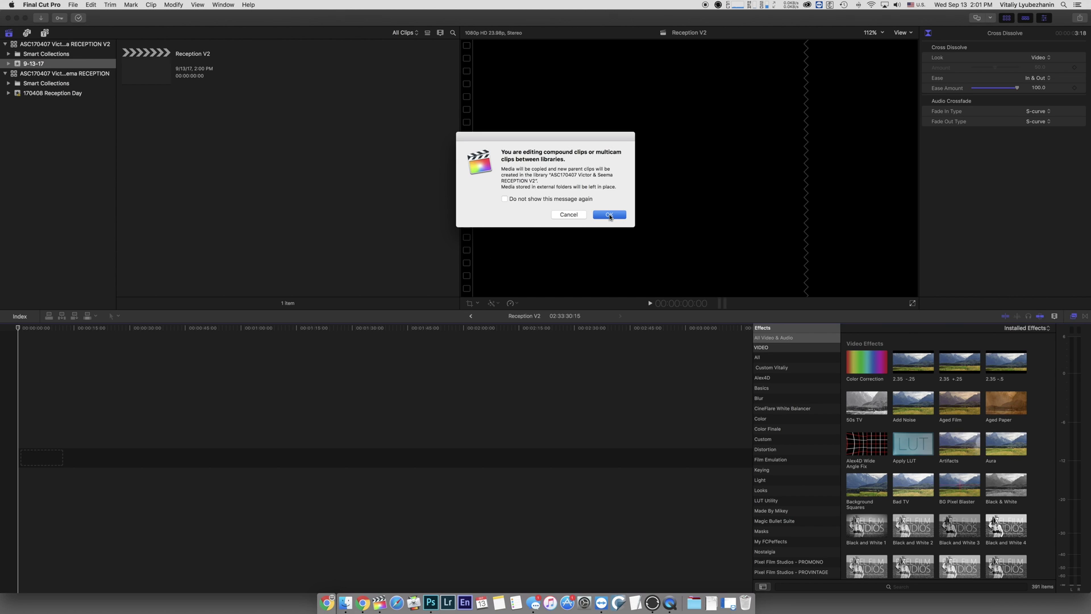
click(609, 215)
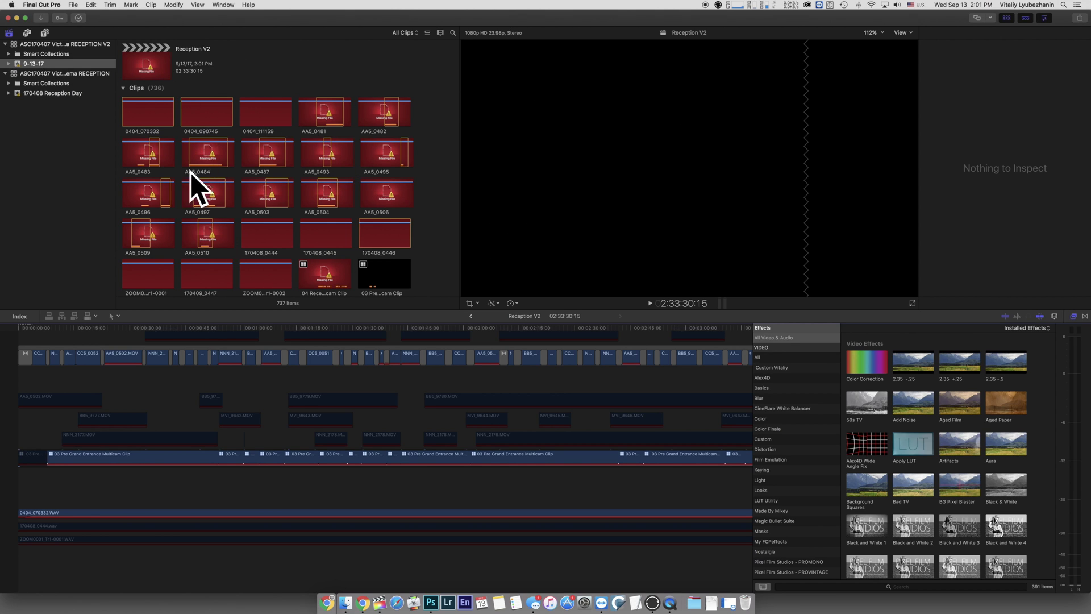
click(54, 96)
click(155, 88)
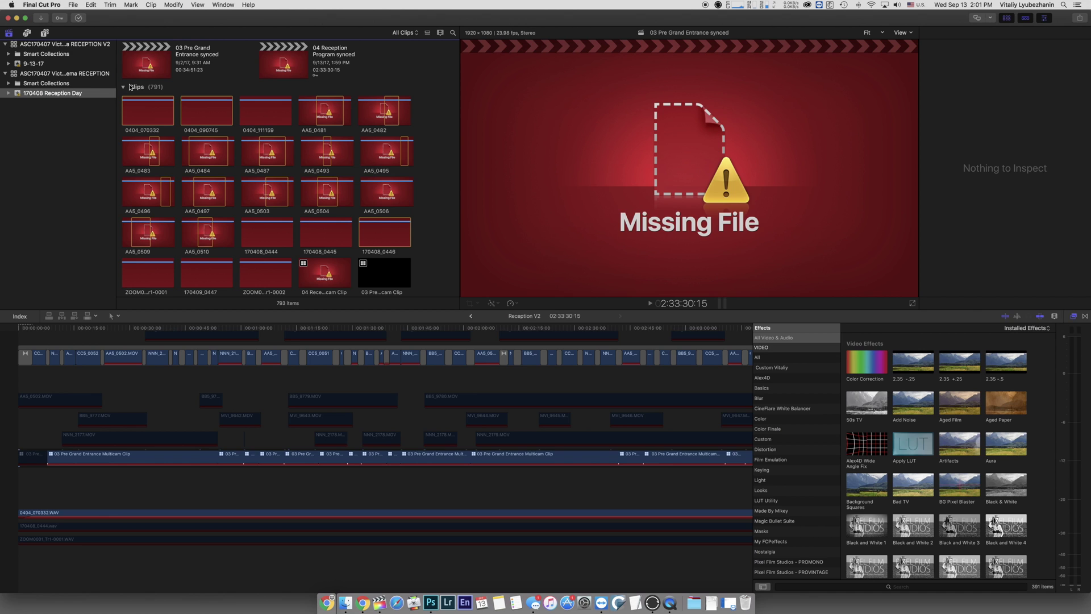
click(43, 63)
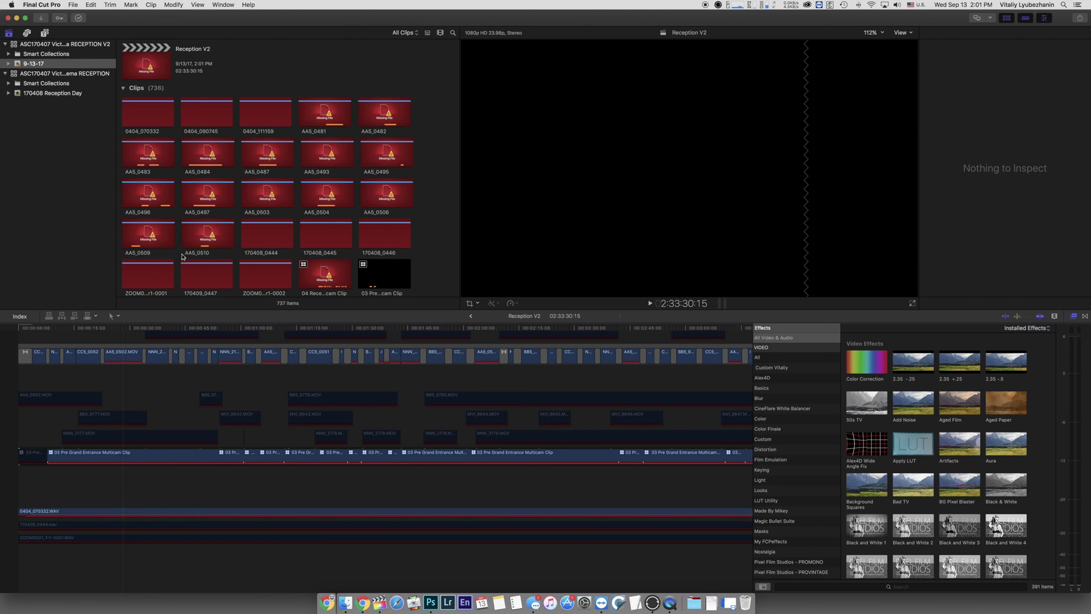
scroll(192, 255, down, 5)
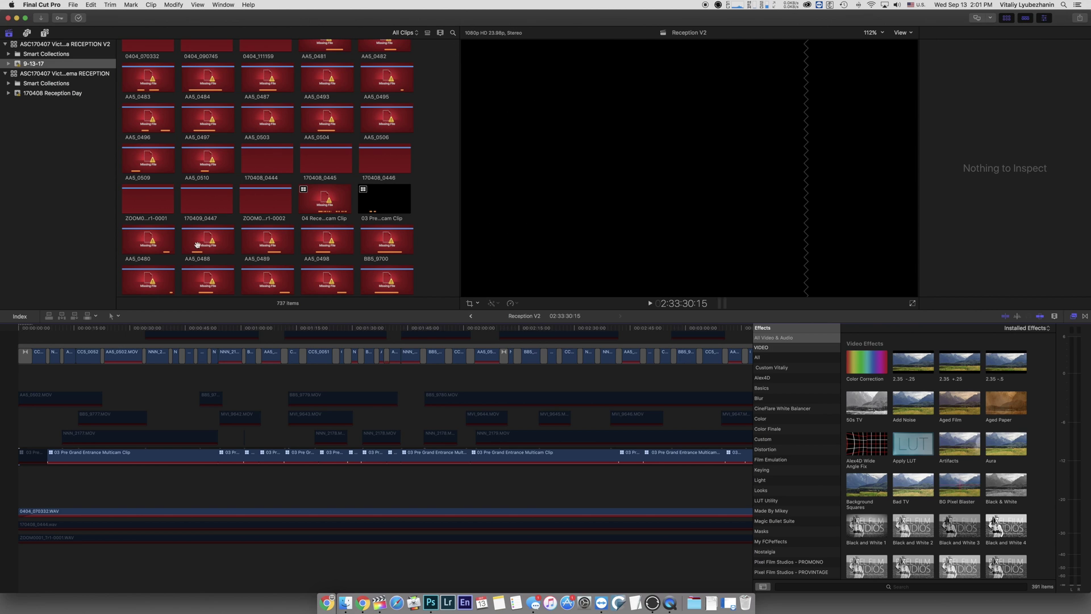
click(206, 199)
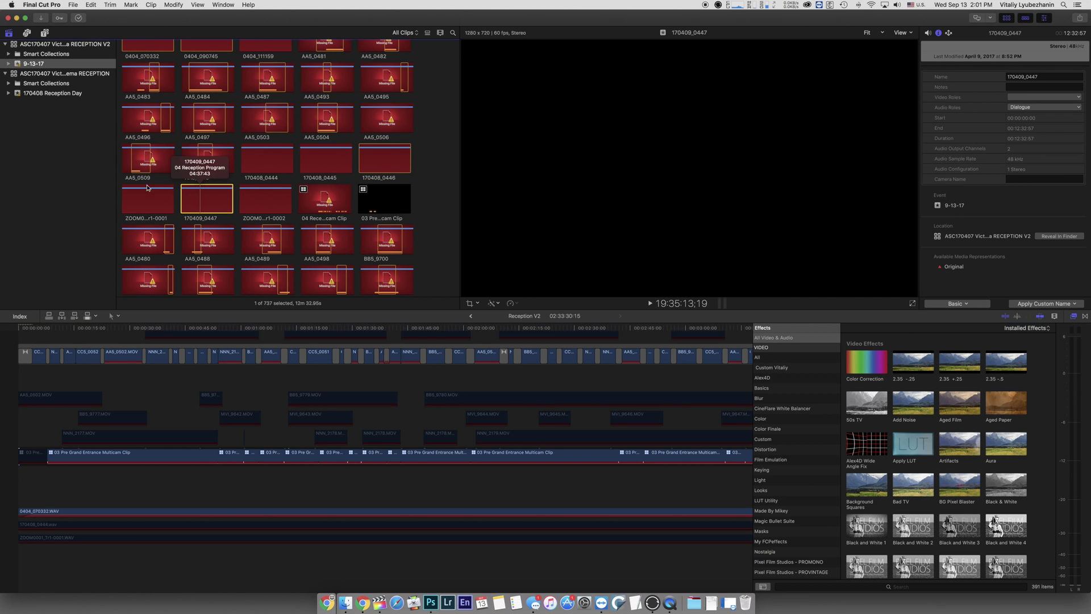
scroll(189, 191, up, 4)
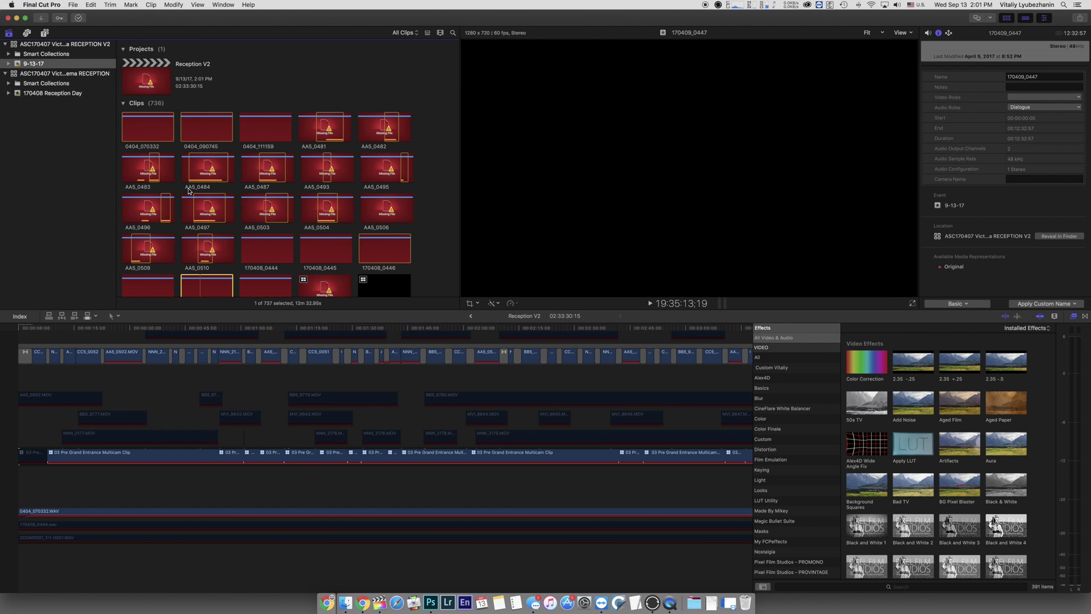
Step: Relink the RECEPTION V2 library's missing files to the original source media folder, matching all 734
click(77, 46)
click(73, 5)
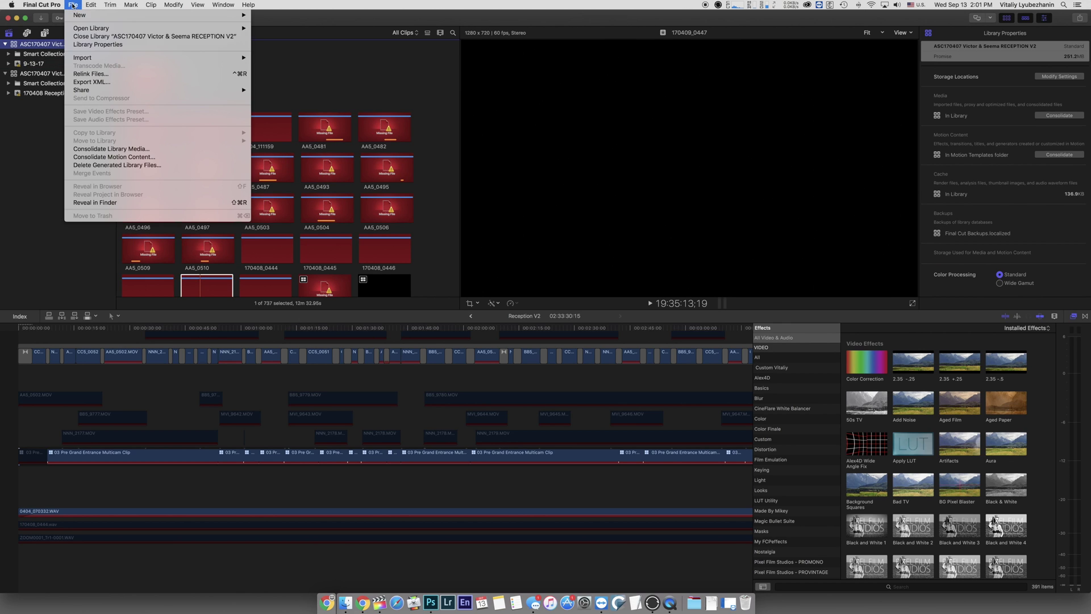
click(94, 76)
click(544, 286)
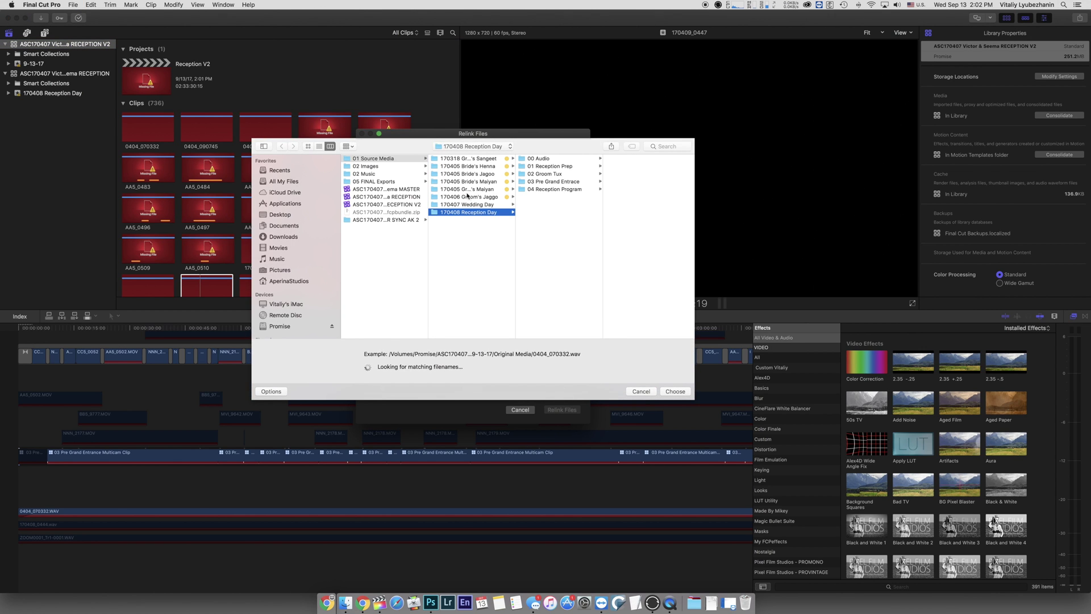
click(675, 391)
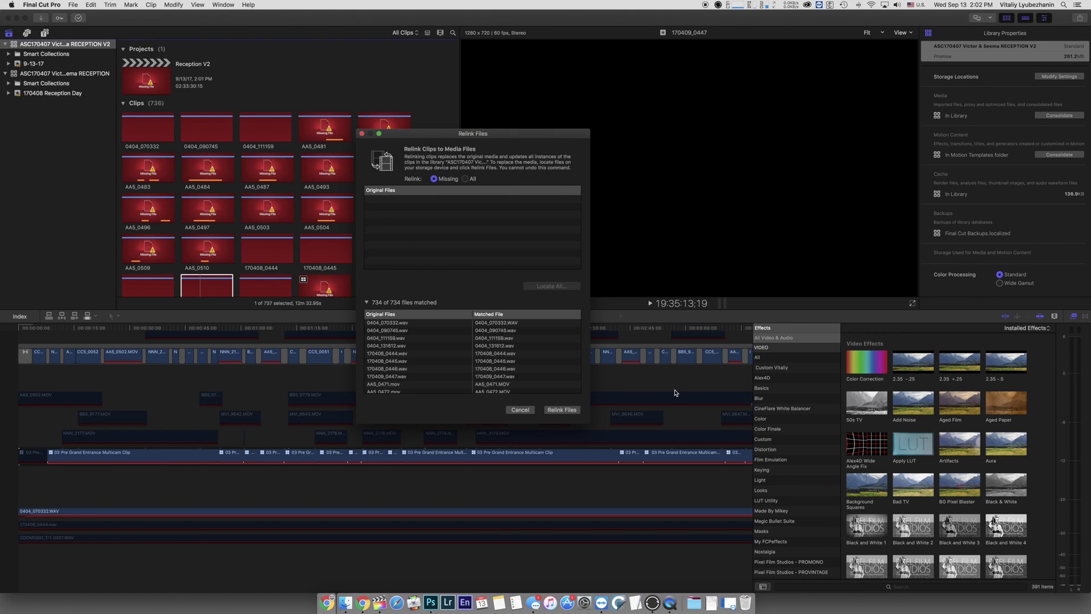
click(561, 410)
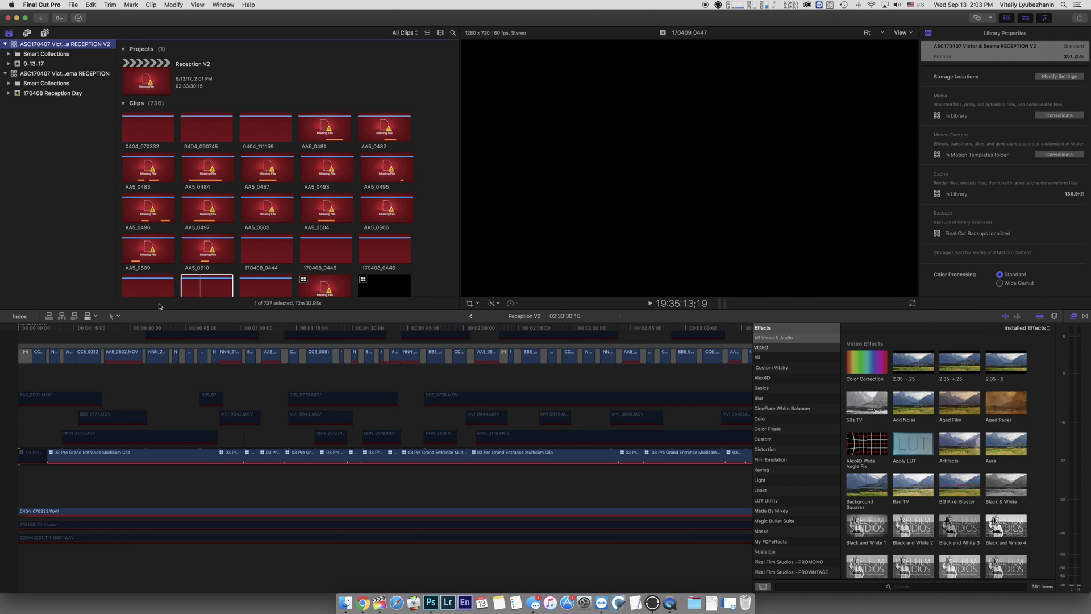
Step: Check footage across the Reception V2 timeline, including the dance and bhangra sections, then switch to Finder
click(123, 328)
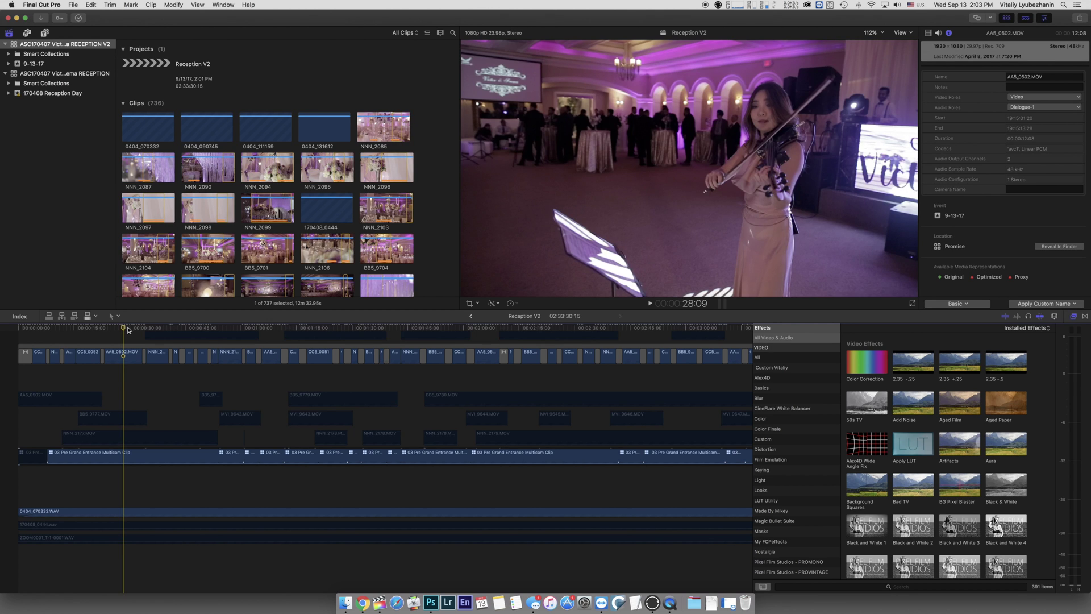
click(429, 329)
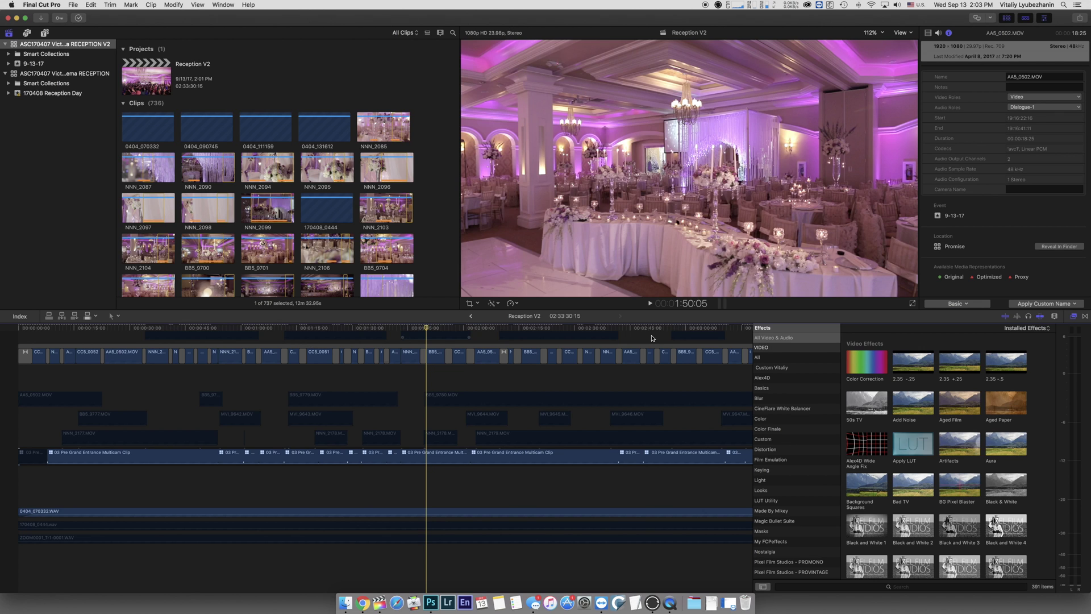
click(652, 338)
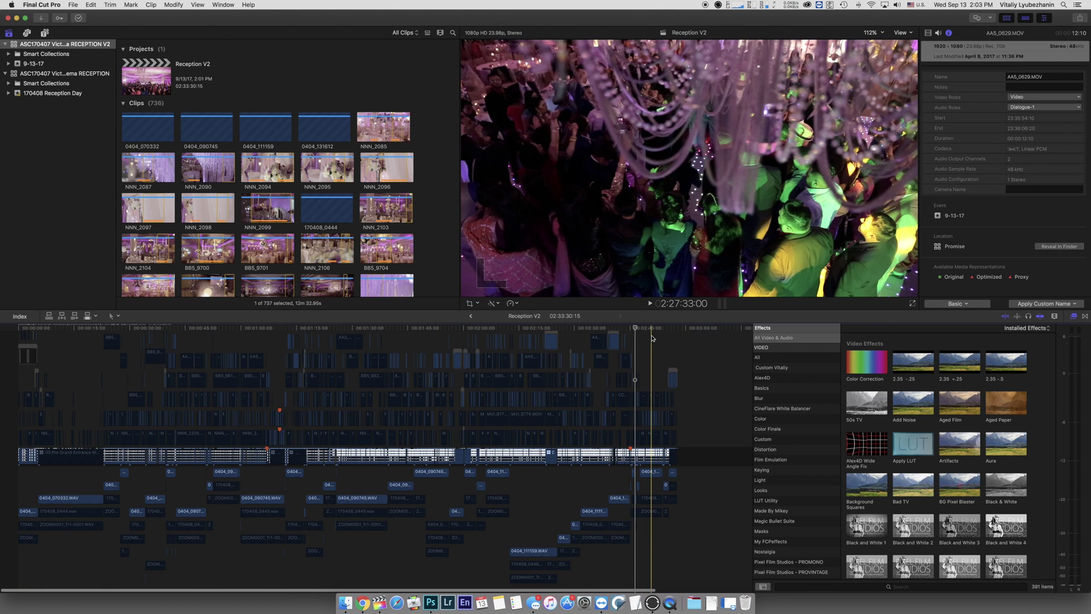
click(579, 330)
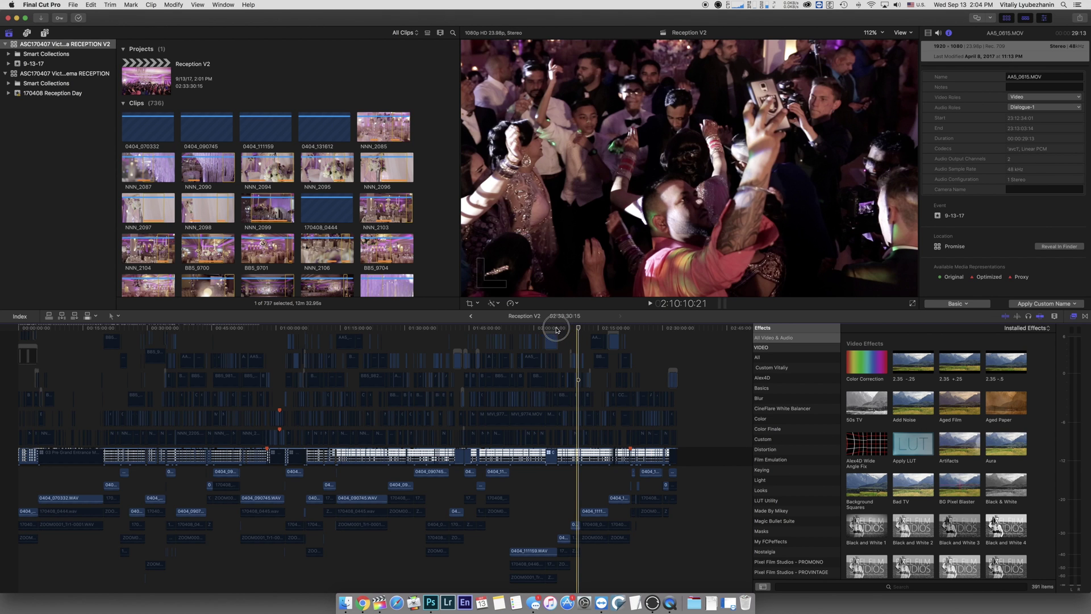
drag(526, 330, 84, 345)
click(231, 353)
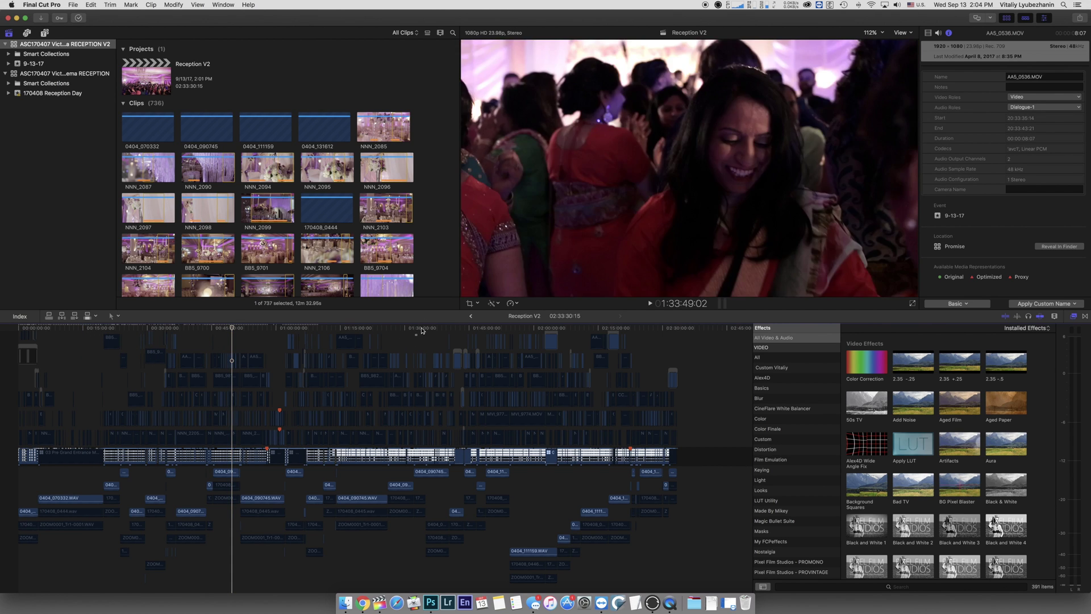
click(345, 602)
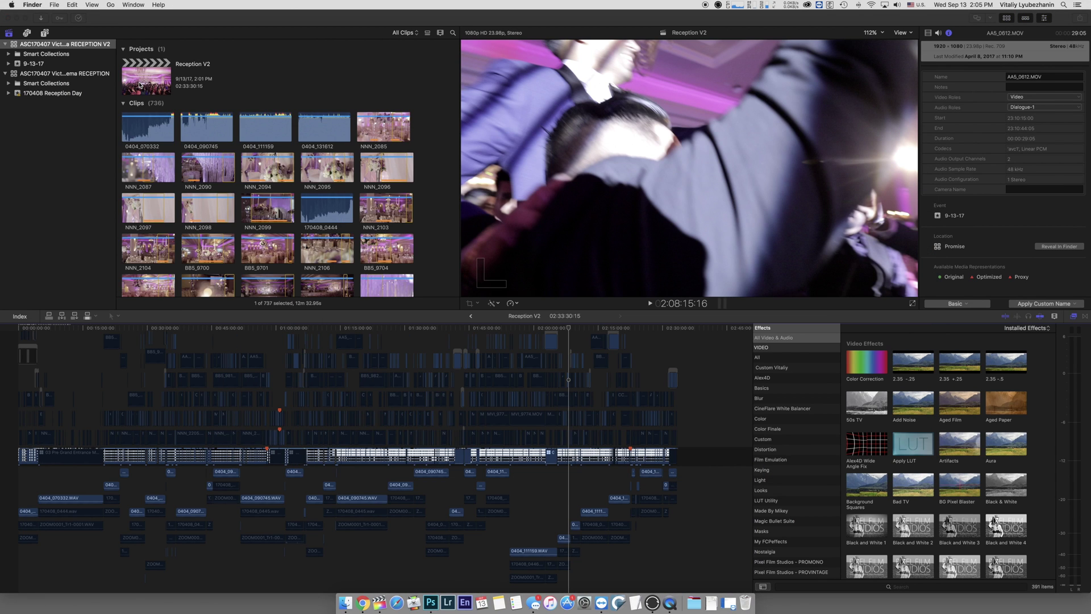